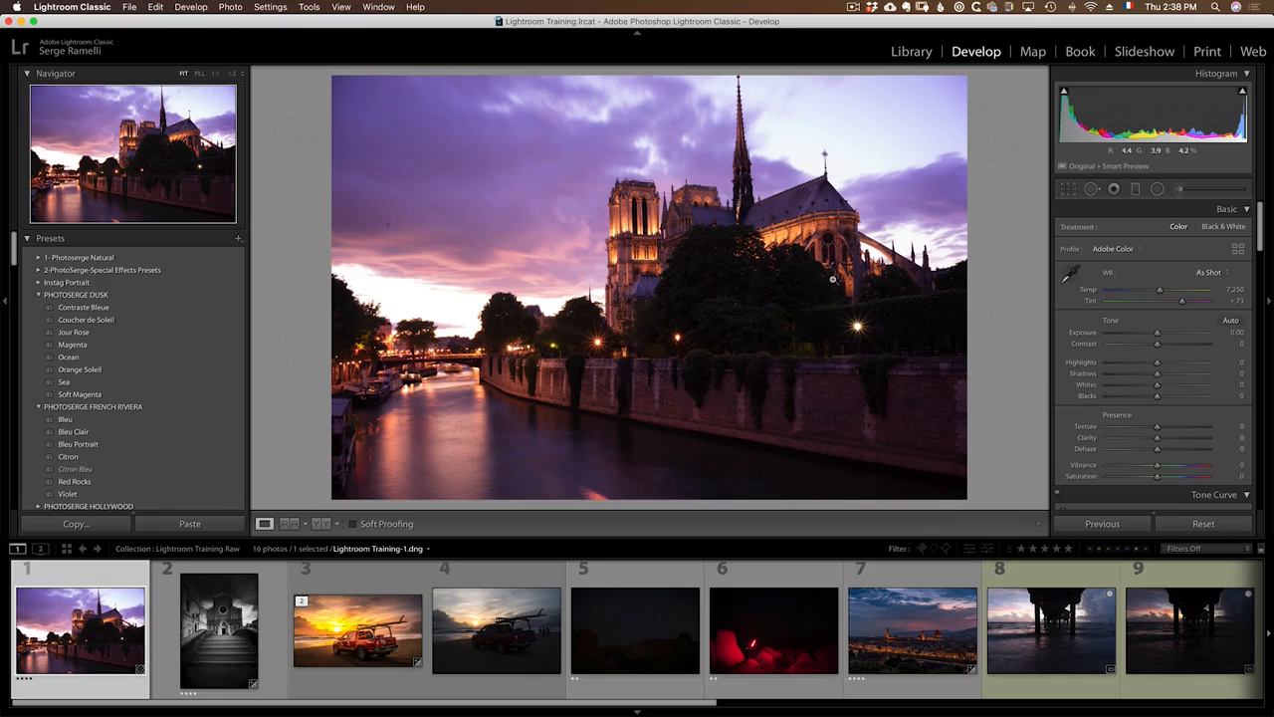
Step: Set the photo's tone to Contrast +31, Highlights −100, Shadows +100, Whites +23 and Blacks −29
{"action": "left_click_drag", "start_coordinate": [1166, 378], "coordinate": [1231, 379]}
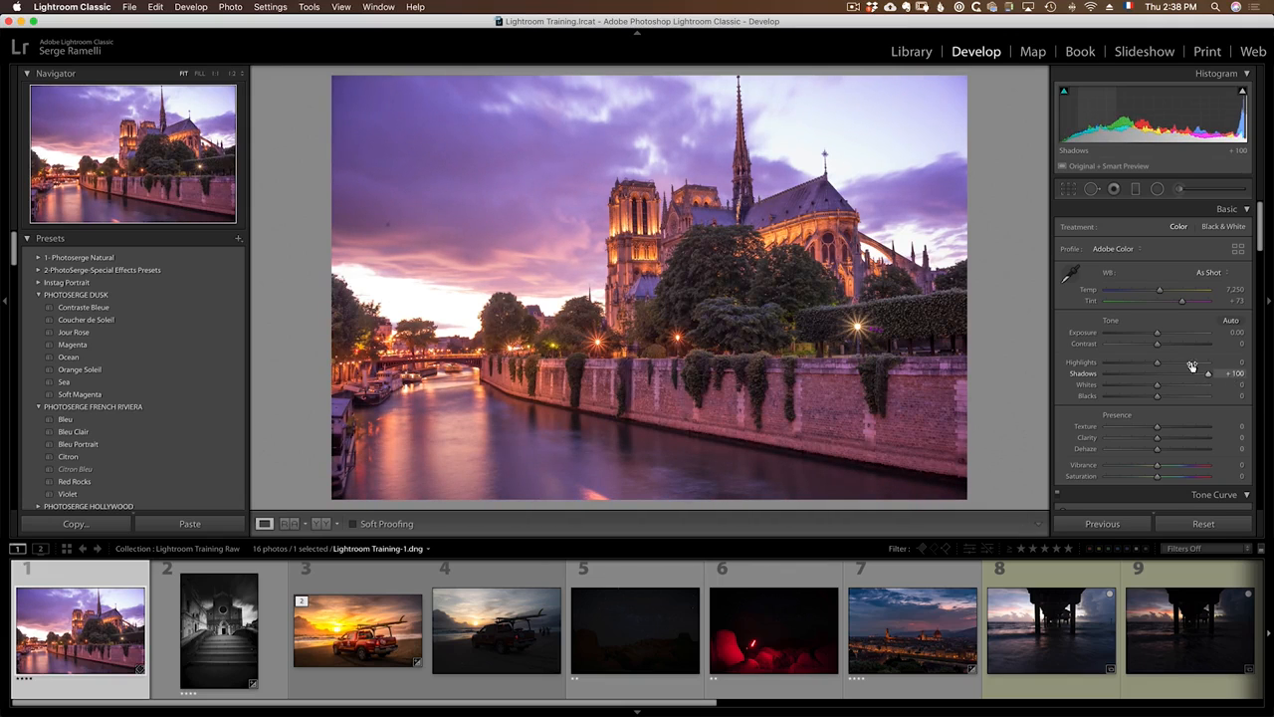
{"action": "left_click_drag", "start_coordinate": [1159, 363], "coordinate": [1107, 365]}
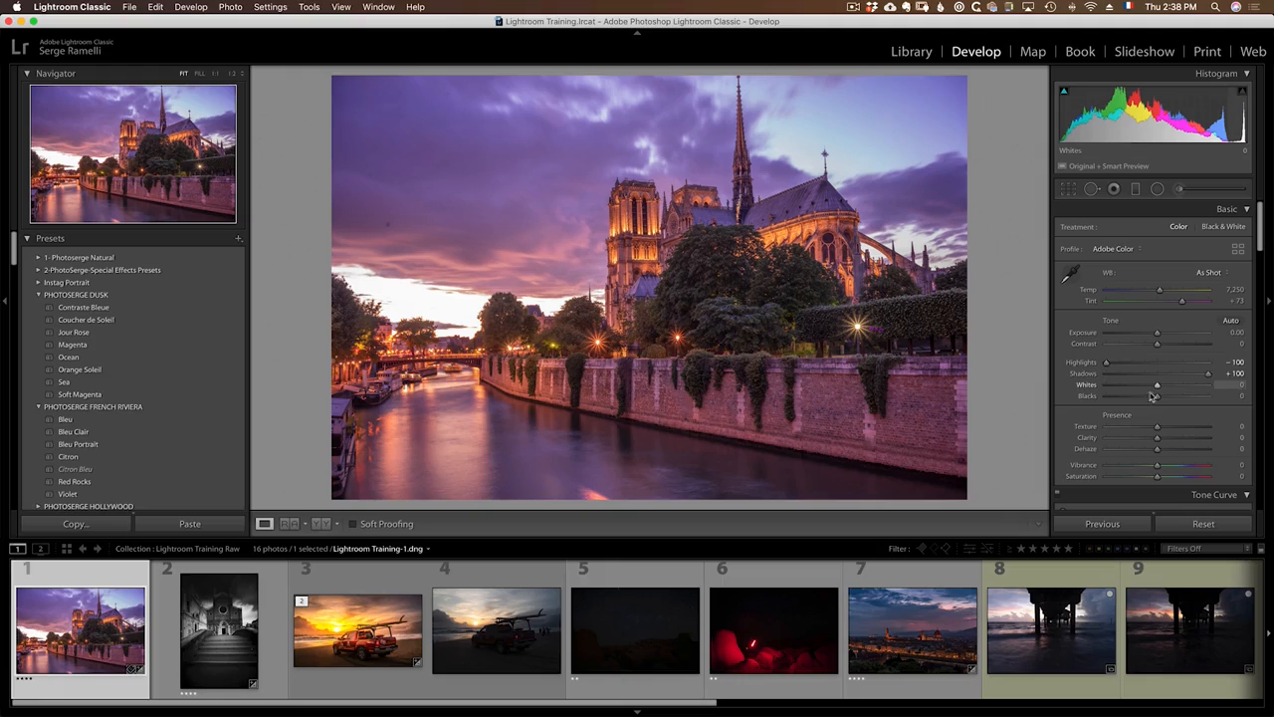
{"action": "mouse_move", "coordinate": [1158, 398]}
{"action": "left_mouse_down"}
{"action": "mouse_move", "coordinate": [1143, 398]}
{"action": "mouse_move", "coordinate": [1167, 392]}
{"action": "left_mouse_up"}
{"action": "left_click", "coordinate": [1172, 344]}
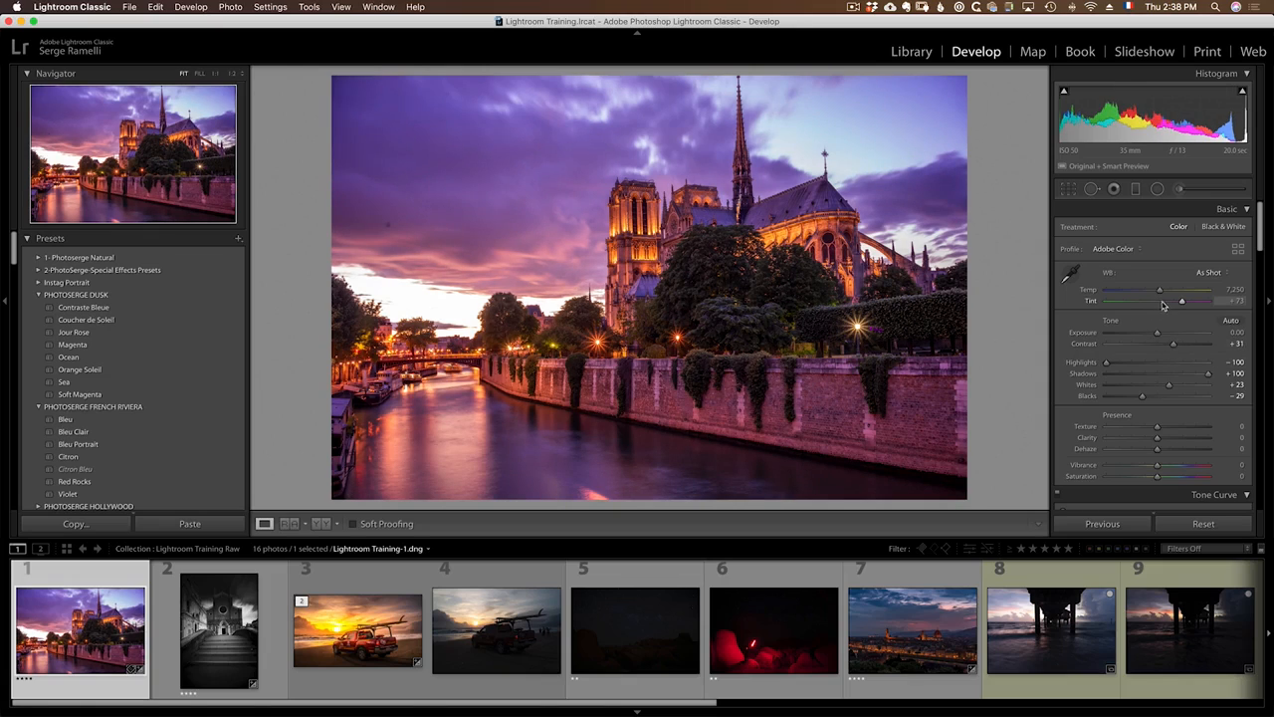
Step: Switch the white balance to Daylight, then fine-tune it to Temp 6,073 and Tint +27
{"action": "left_click", "coordinate": [1208, 272]}
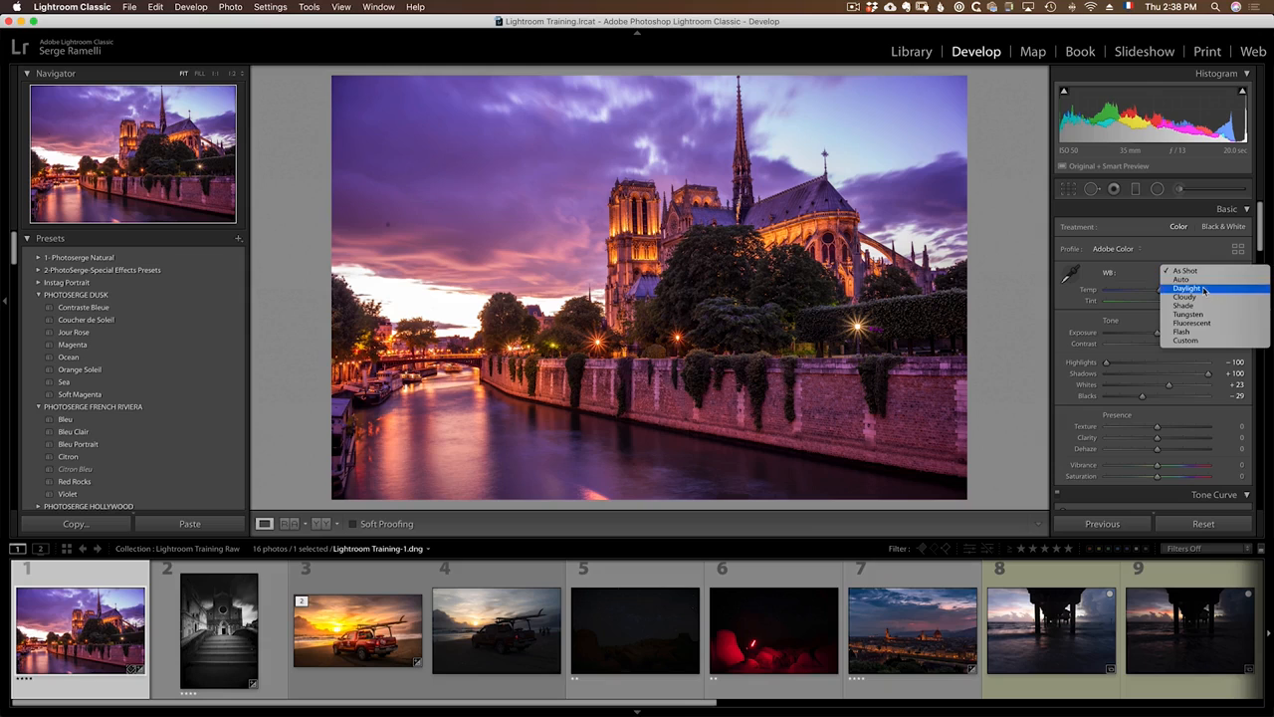
{"action": "left_click", "coordinate": [1205, 291]}
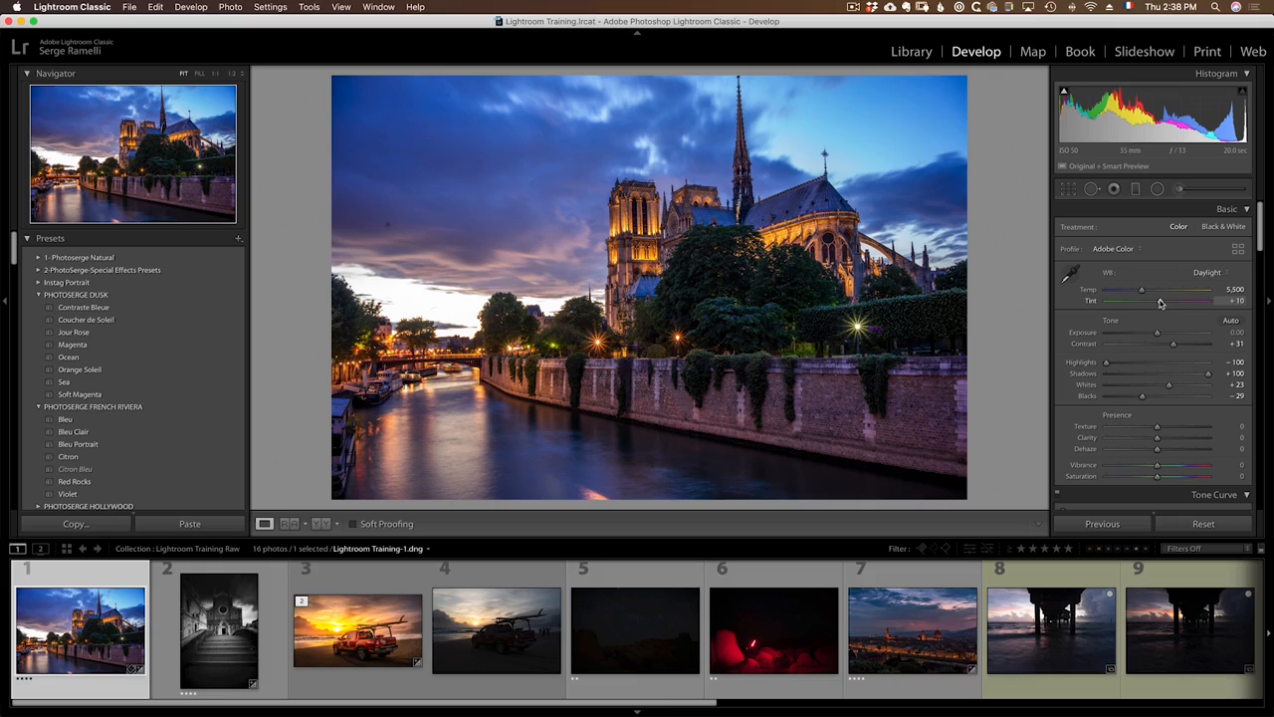
{"action": "mouse_move", "coordinate": [1160, 304]}
{"action": "left_mouse_down"}
{"action": "mouse_move", "coordinate": [1151, 295]}
{"action": "mouse_move", "coordinate": [1166, 304]}
{"action": "left_mouse_up"}
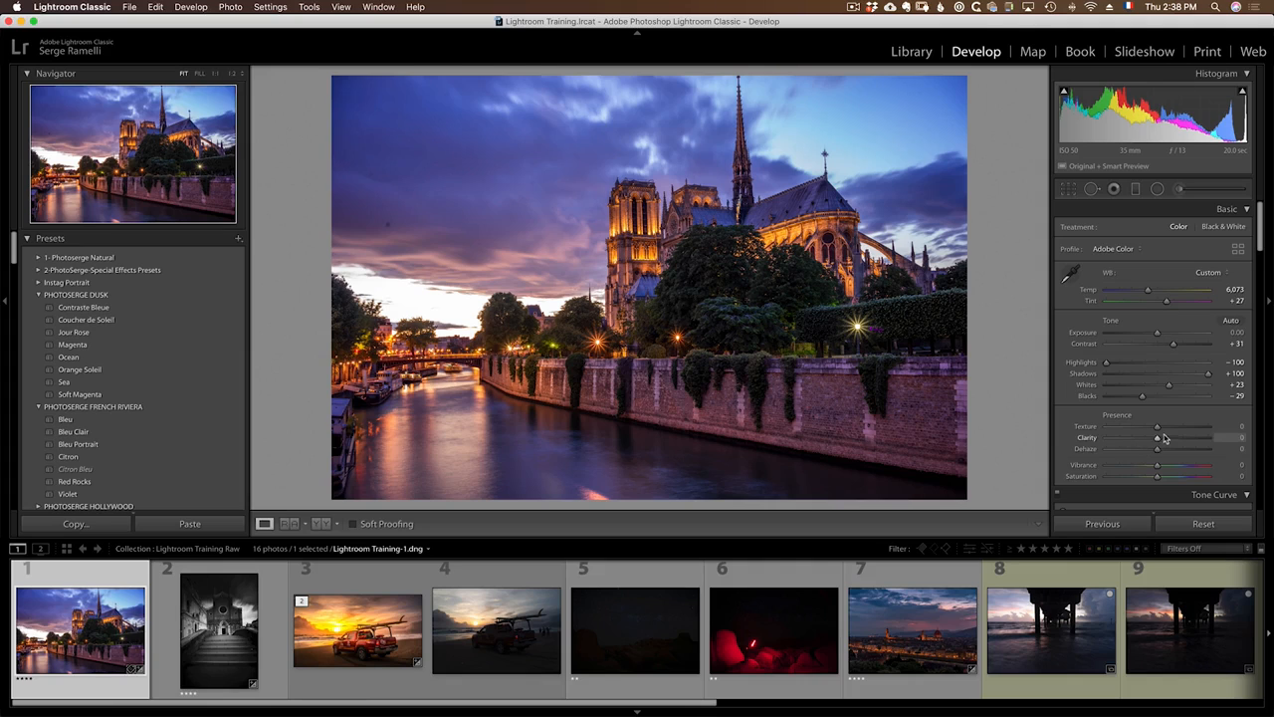
Step: Set Texture to +39 and Clarity to −16, checking the texture effect close up on the cathedral
{"action": "left_click_drag", "start_coordinate": [657, 281], "coordinate": [802, 298]}
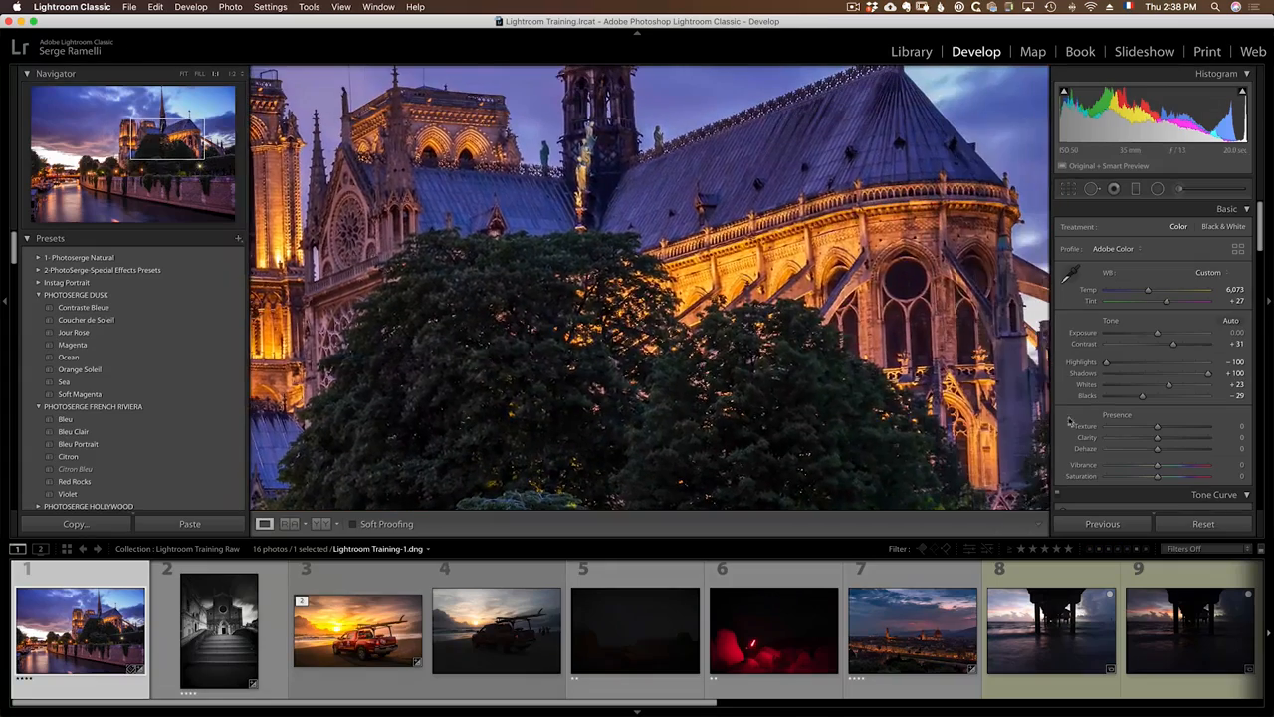
{"action": "left_click", "coordinate": [1178, 428]}
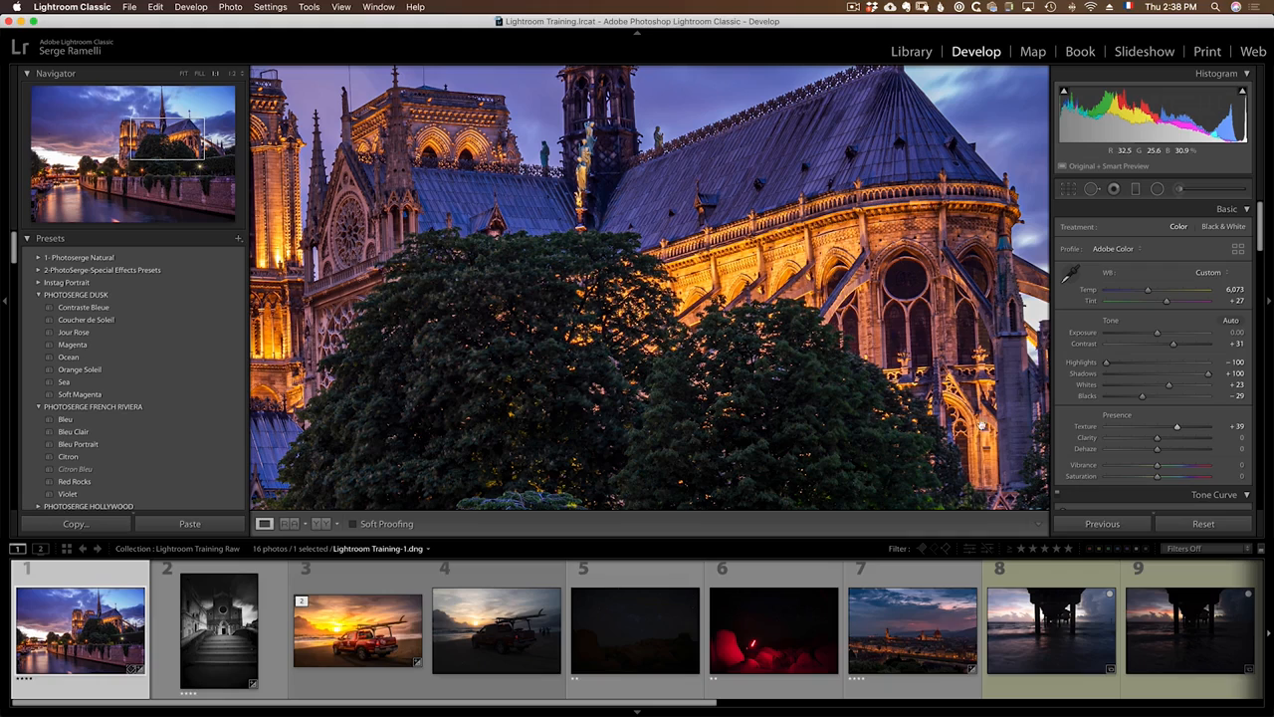
{"action": "key", "text": "z"}
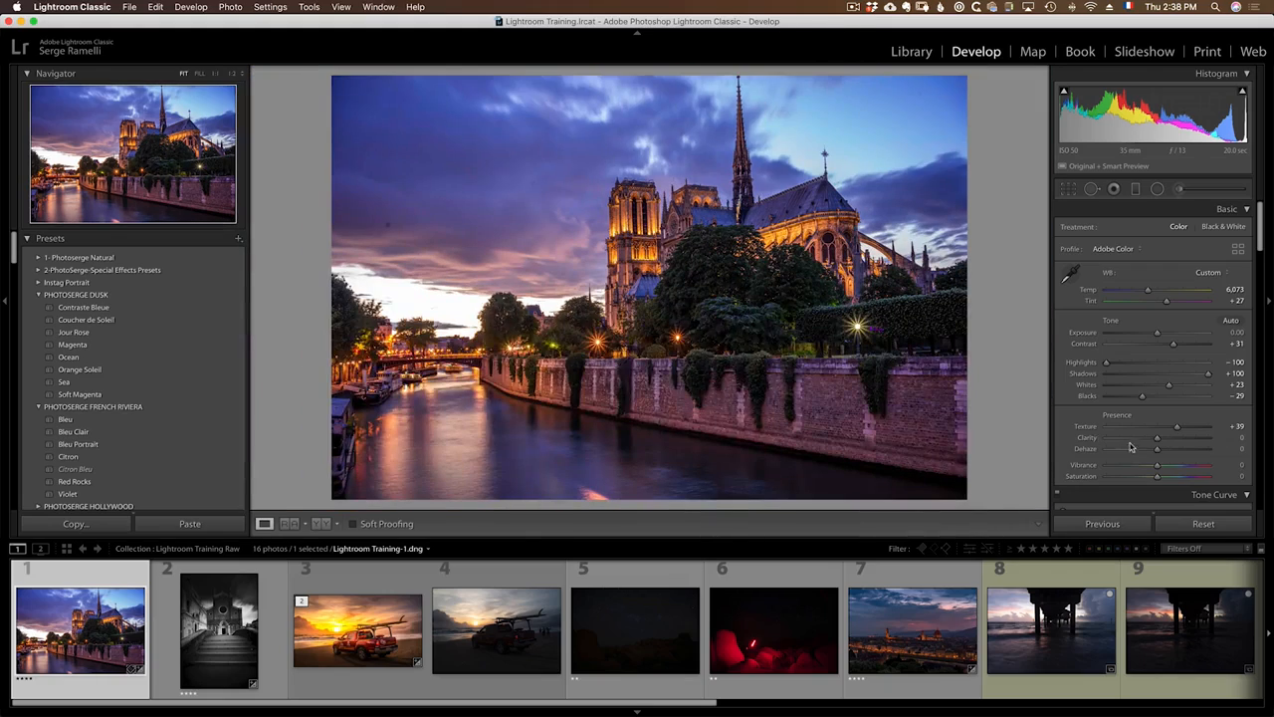
{"action": "left_click", "coordinate": [1150, 439]}
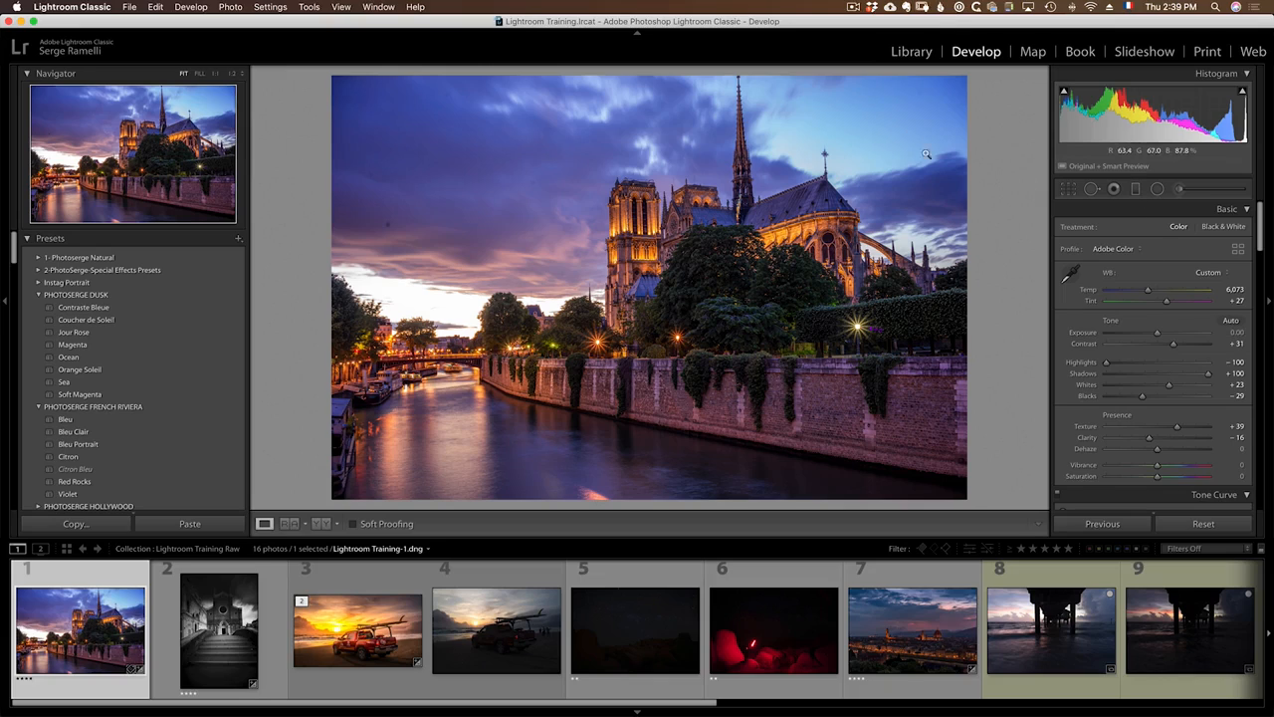
Step: Darken the sky and the river along the photo's lower edge with two graduated filters at Exposure −0.65
{"action": "left_click", "coordinate": [1135, 189]}
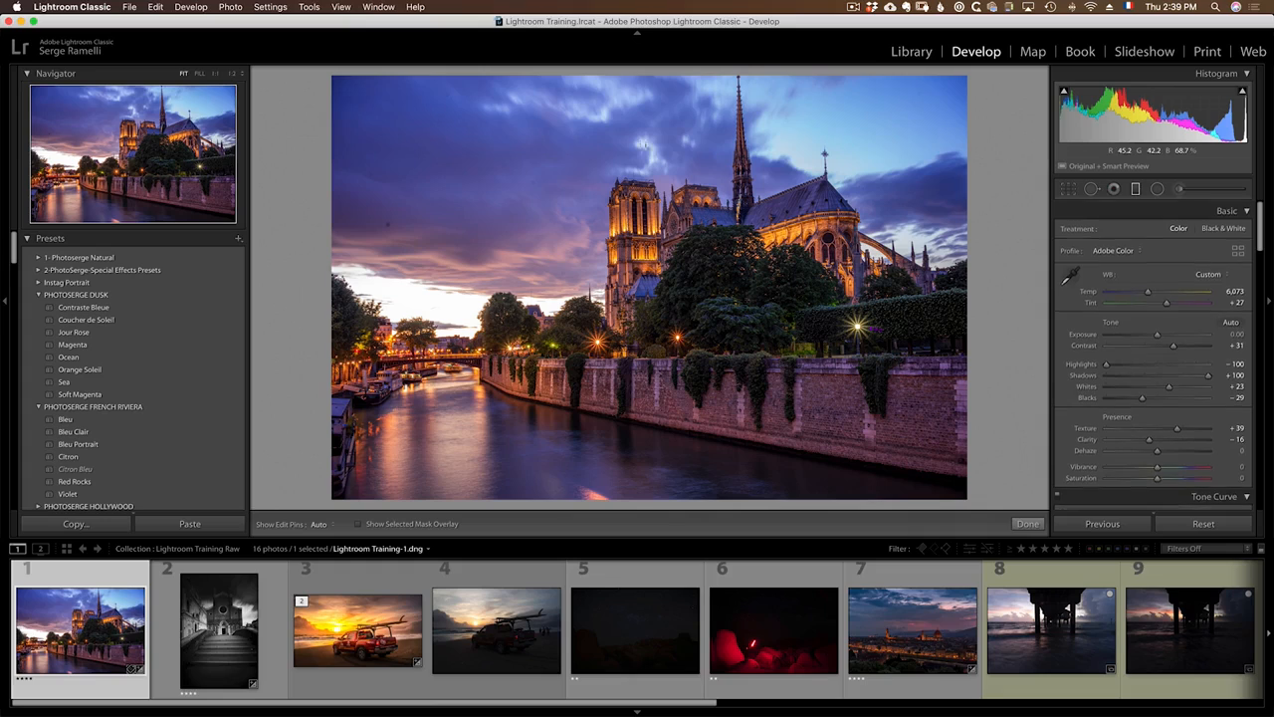
{"action": "left_click_drag", "start_coordinate": [629, 143], "coordinate": [621, 267]}
{"action": "left_click_drag", "start_coordinate": [1161, 273], "coordinate": [1150, 275]}
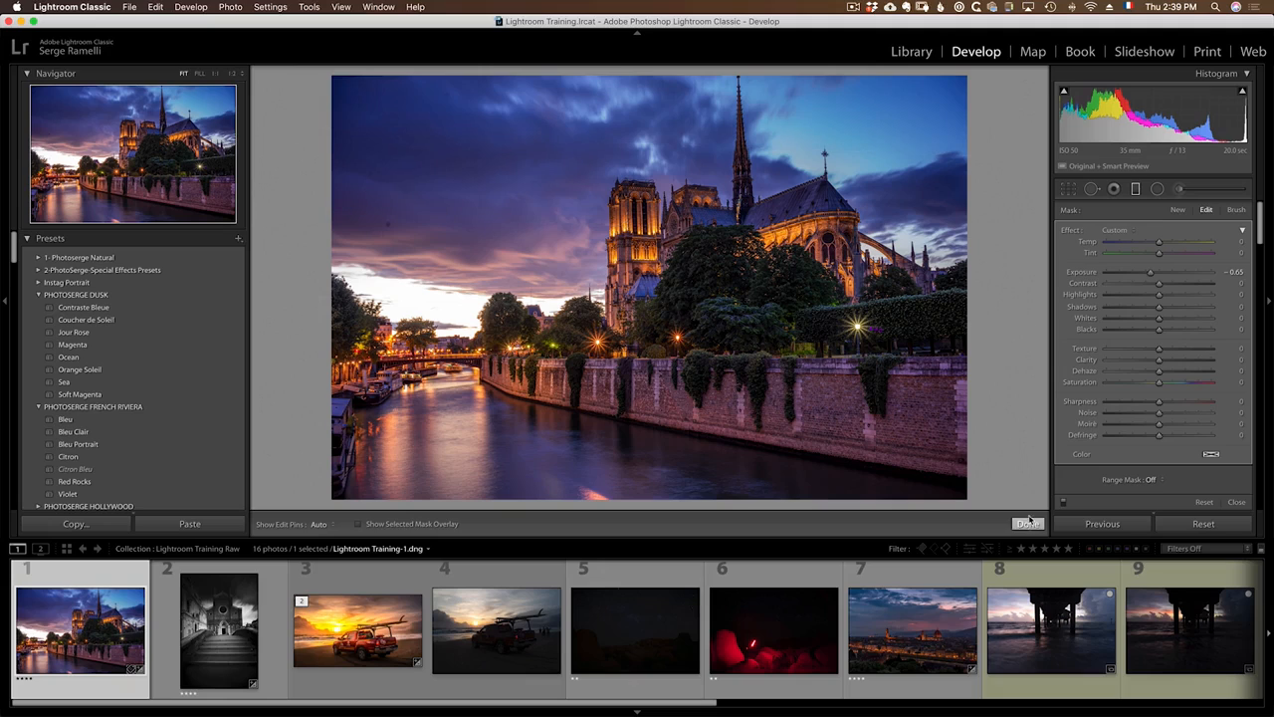
{"action": "left_click_drag", "start_coordinate": [701, 474], "coordinate": [703, 316]}
{"action": "left_click_drag", "start_coordinate": [703, 393], "coordinate": [688, 507]}
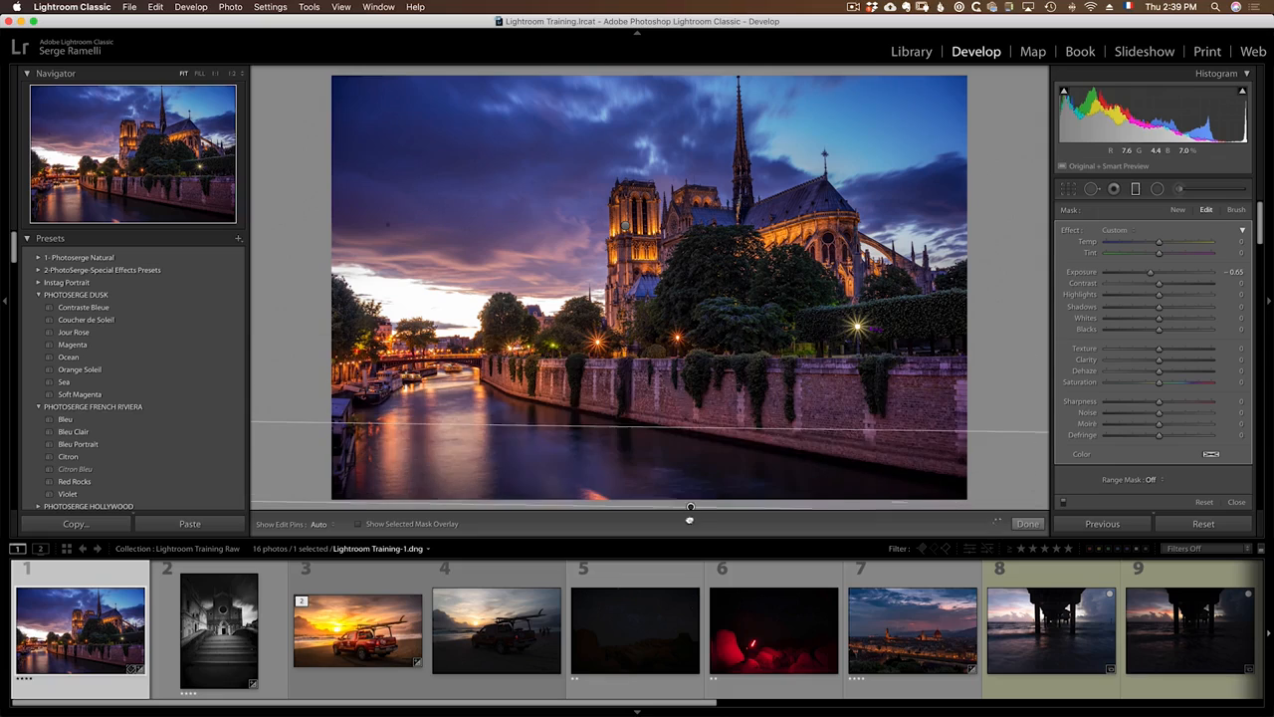
{"action": "left_click", "coordinate": [1026, 524]}
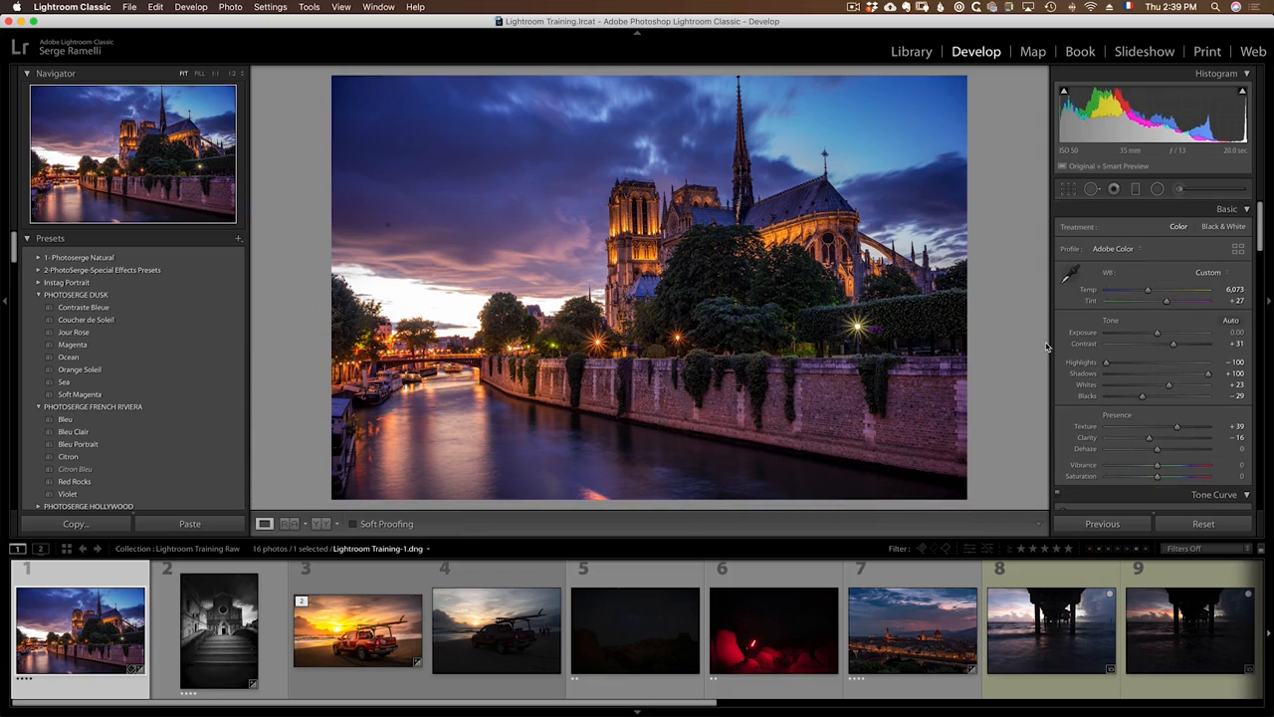
Step: Add an inverted radial filter around the cathedral towers and trees with Exposure 0.38, Texture 42 and Clarity 18
{"action": "left_click", "coordinate": [1157, 189]}
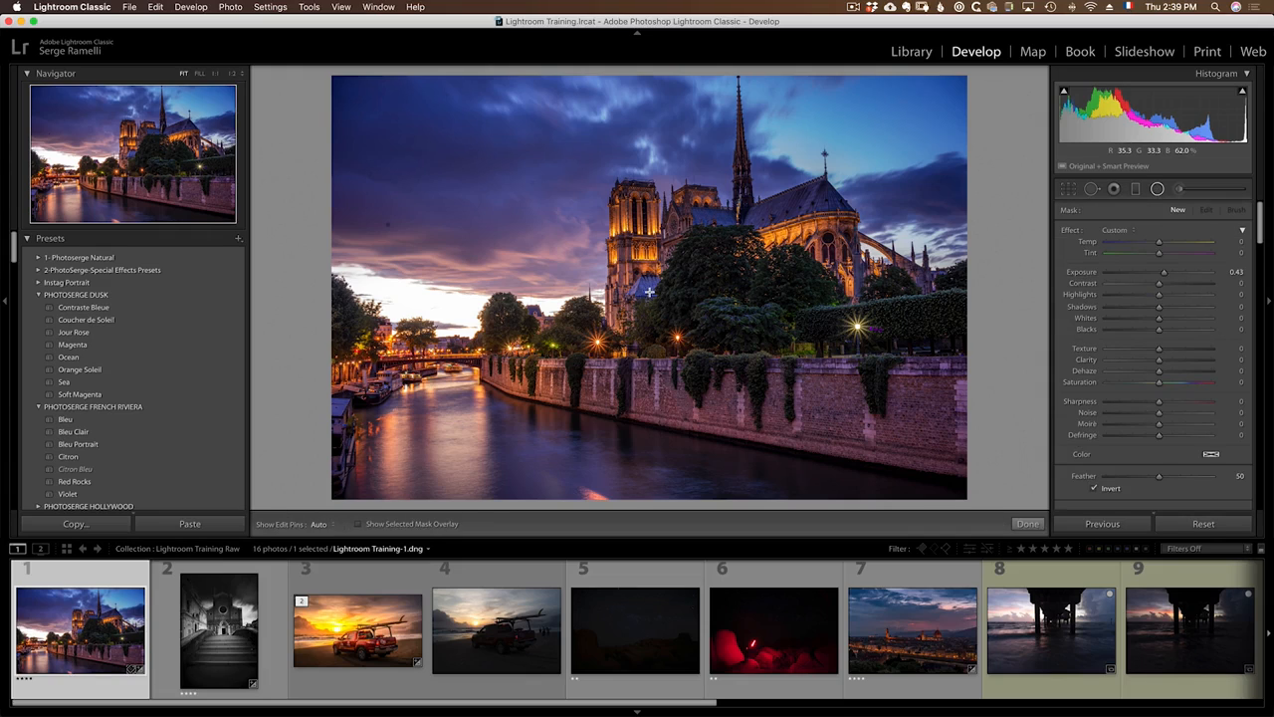
{"action": "mouse_move", "coordinate": [651, 291]}
{"action": "left_mouse_down"}
{"action": "mouse_move", "coordinate": [707, 329]}
{"action": "mouse_move", "coordinate": [666, 276]}
{"action": "mouse_move", "coordinate": [670, 288]}
{"action": "left_mouse_up"}
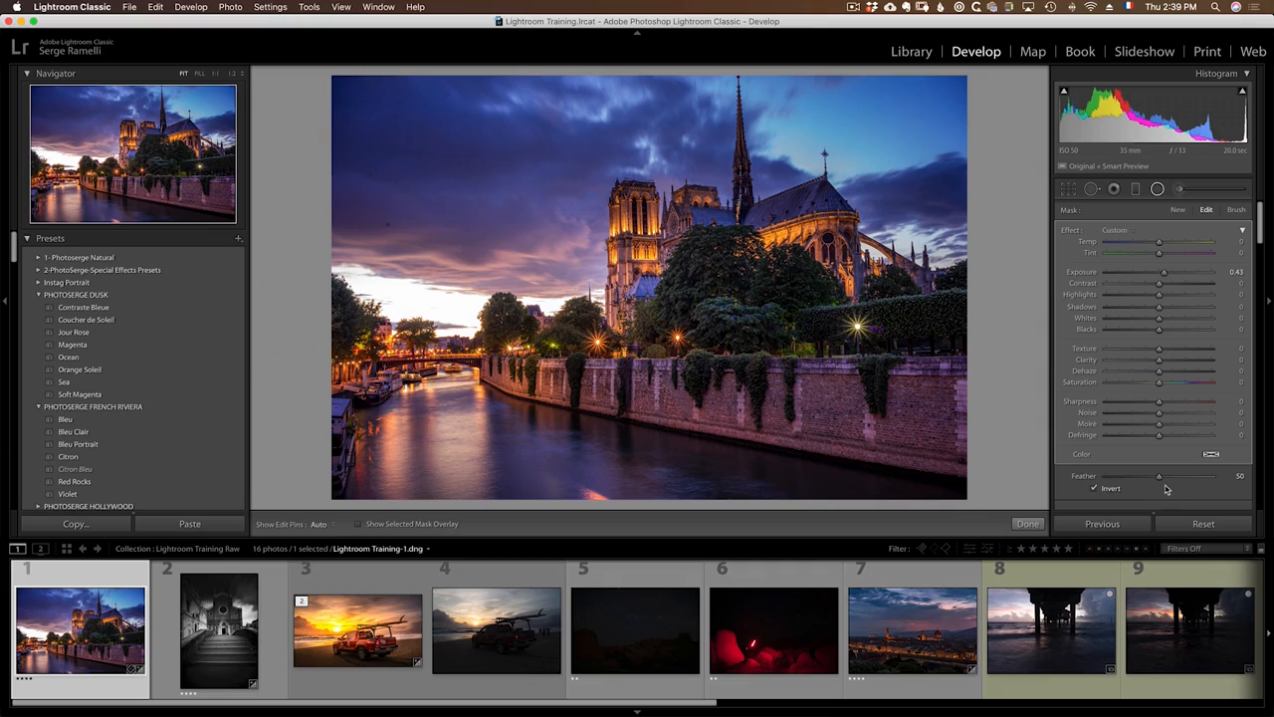
{"action": "left_click", "coordinate": [1182, 350]}
{"action": "left_click_drag", "start_coordinate": [1165, 278], "coordinate": [1162, 280]}
{"action": "mouse_move", "coordinate": [665, 282]}
{"action": "left_mouse_down"}
{"action": "mouse_move", "coordinate": [836, 275]}
{"action": "mouse_move", "coordinate": [685, 280]}
{"action": "left_mouse_up"}
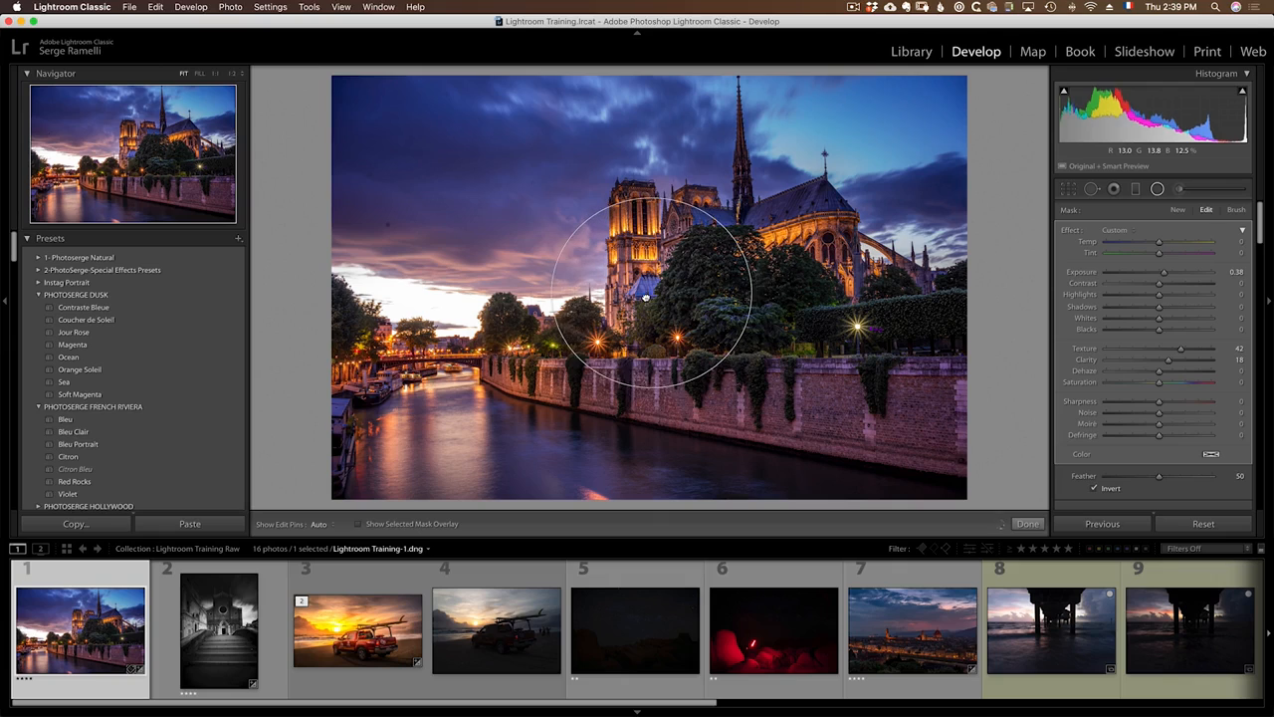
Step: Duplicate the radial filter and place the copy over the cathedral's apse and the bright lamp by the hedge
{"action": "right_click", "coordinate": [647, 298]}
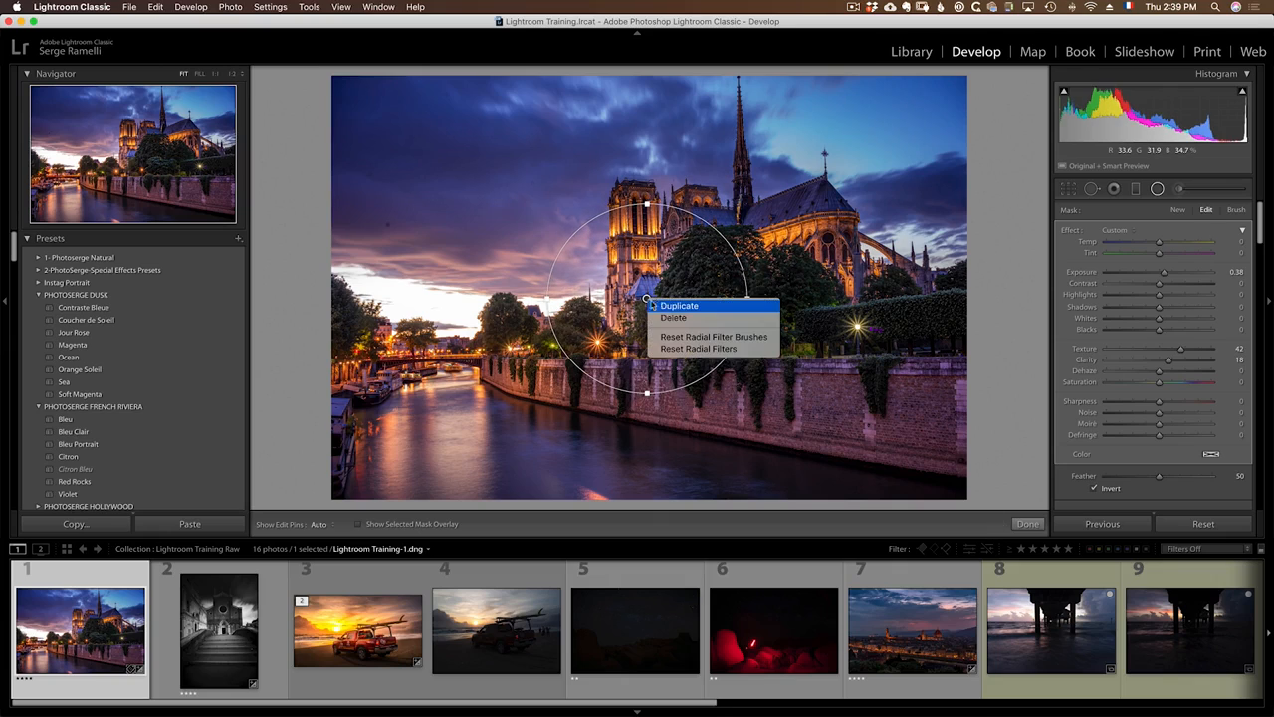
{"action": "left_click", "coordinate": [679, 306]}
{"action": "left_click_drag", "start_coordinate": [647, 299], "coordinate": [858, 323]}
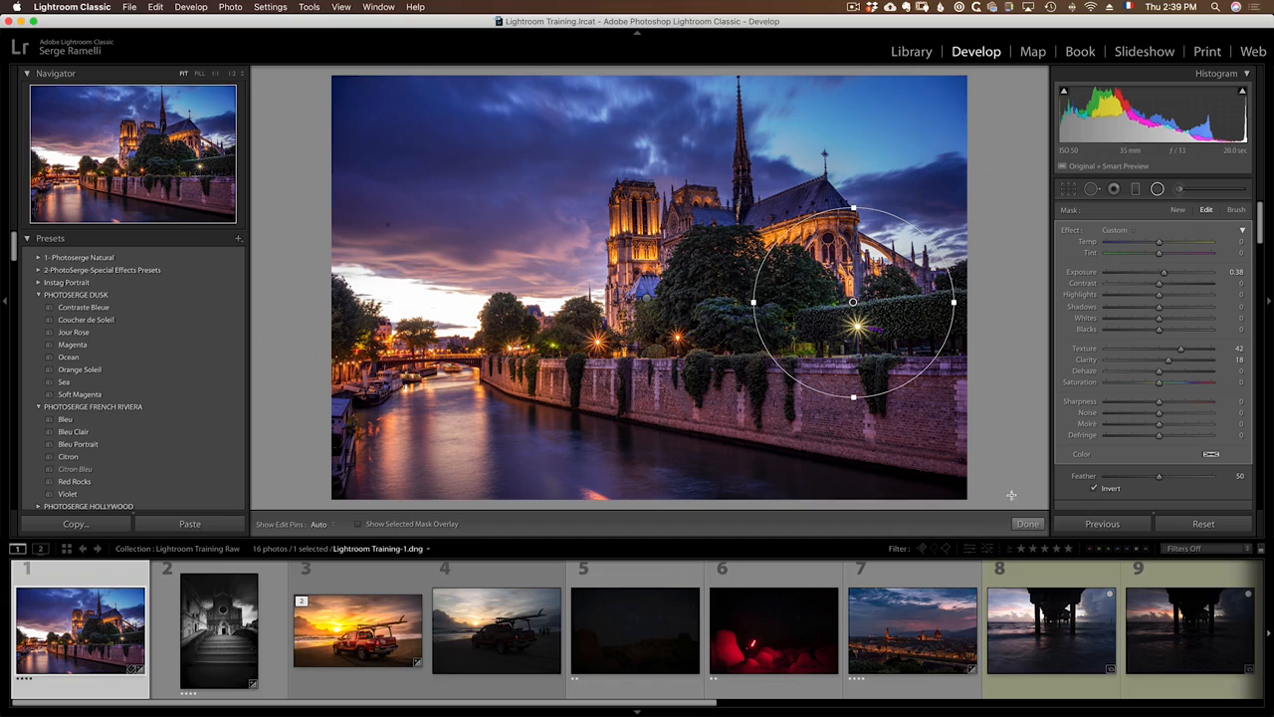
{"action": "left_click", "coordinate": [1028, 523]}
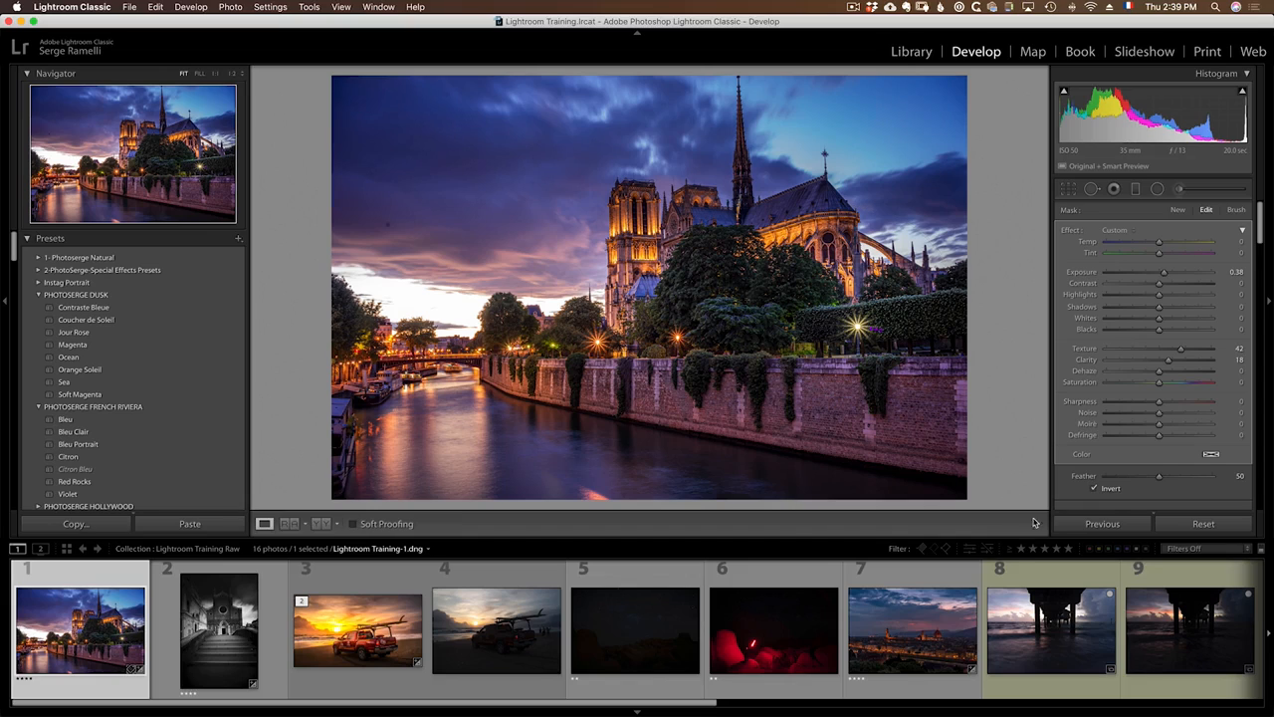
Step: Refine the whole photo to Exposure −0.15, Temp 6,903, Tint +34 and Contrast +44
{"action": "left_click_drag", "start_coordinate": [1157, 338], "coordinate": [1156, 338]}
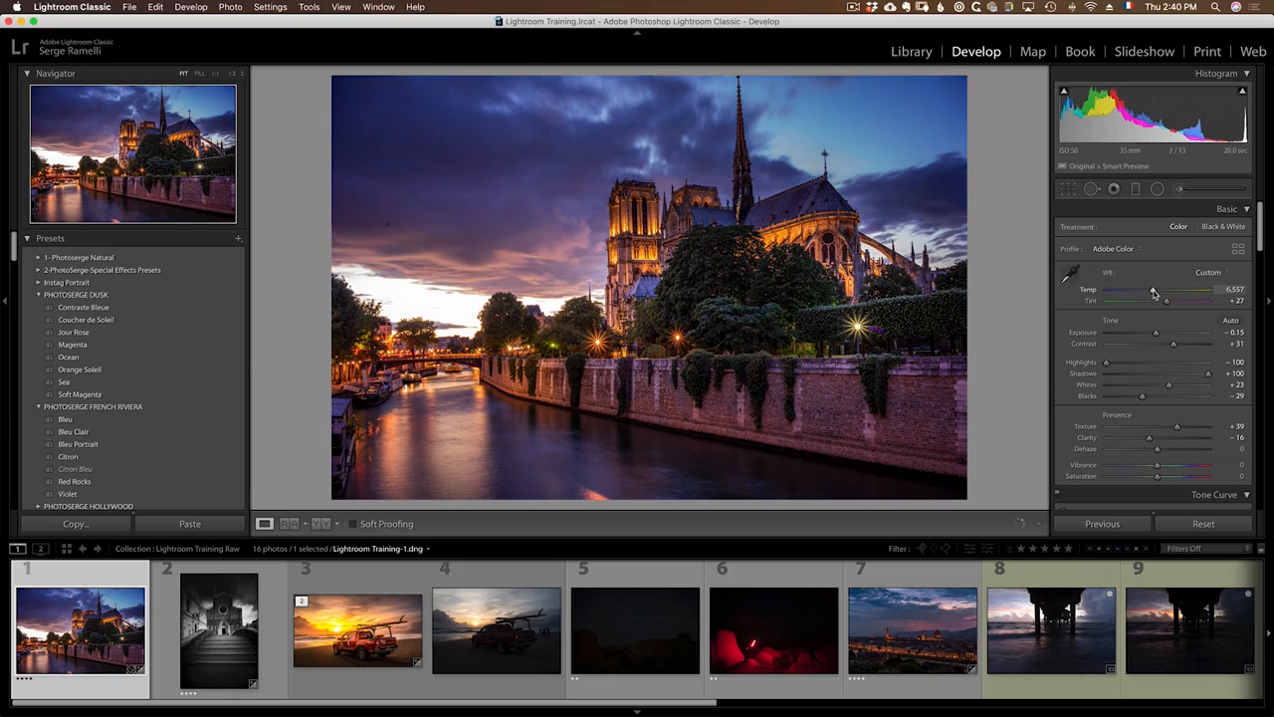
{"action": "left_click_drag", "start_coordinate": [1154, 291], "coordinate": [1180, 348]}
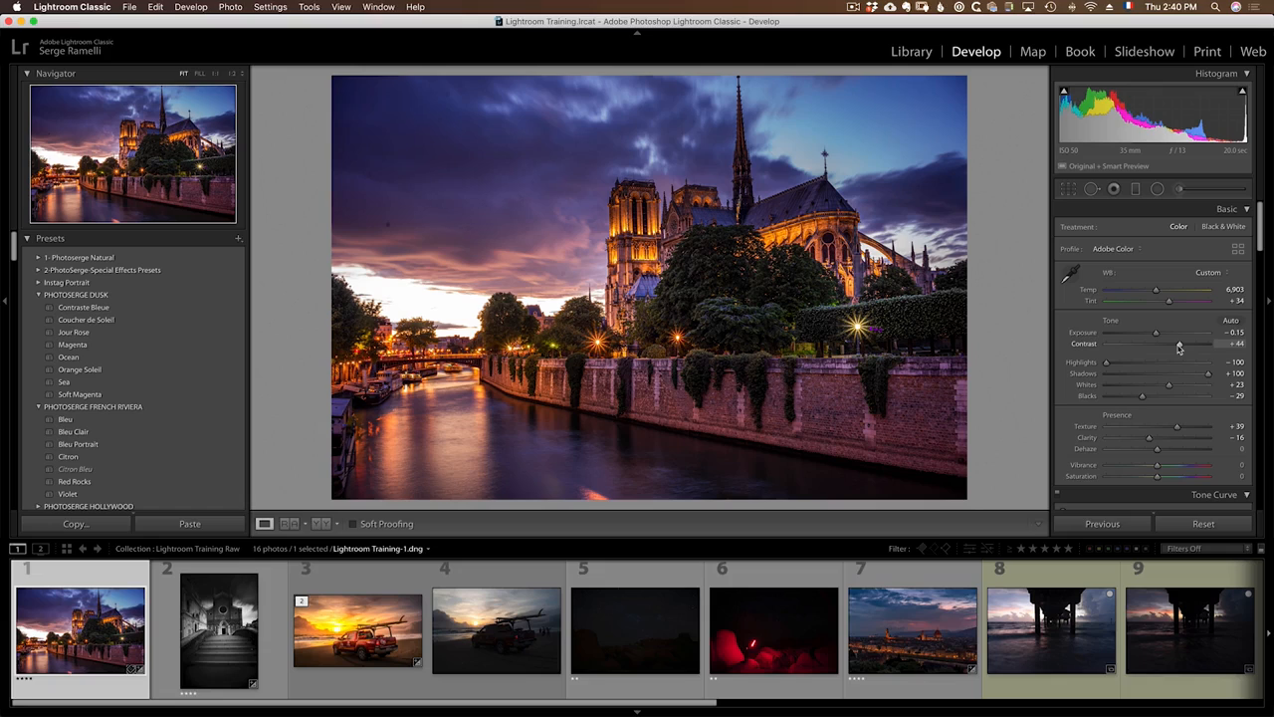
Step: Compare the edited photo with its original version
{"action": "key", "text": "alt"}
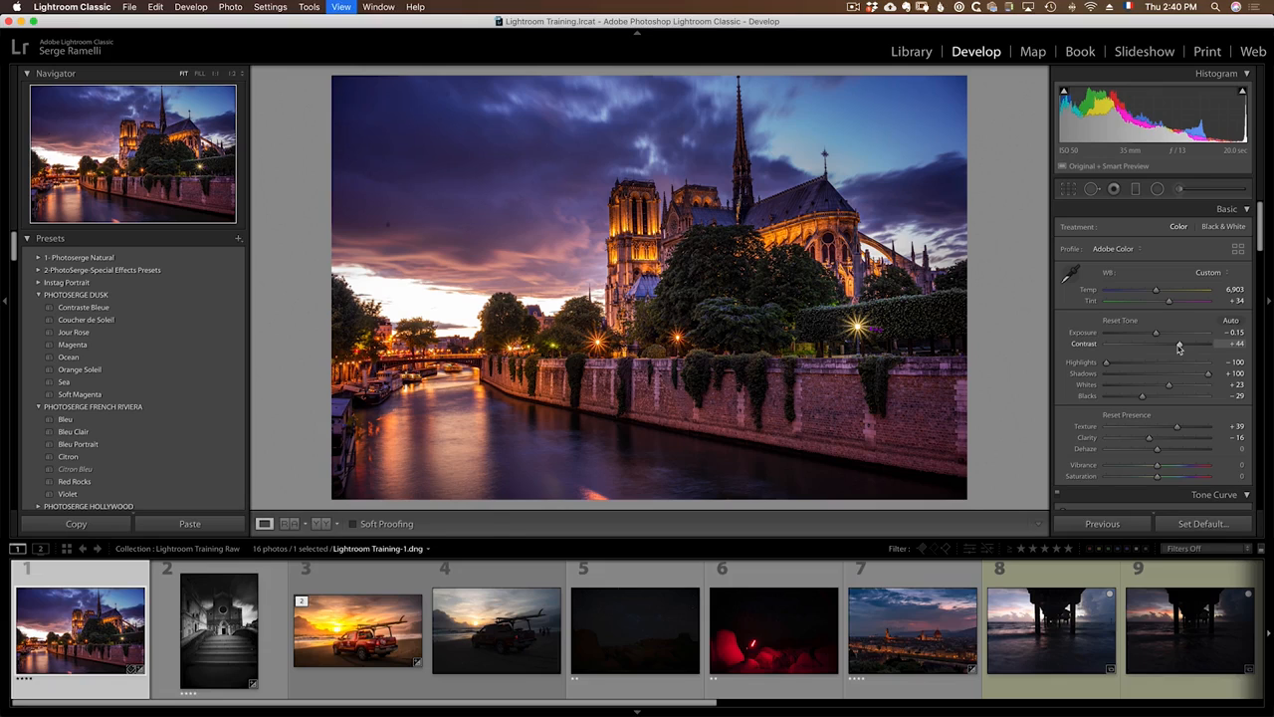
{"action": "key", "text": "backslash"}
{"action": "key", "text": "backslash"}
{"action": "key", "text": "backslash"}
{"action": "key", "text": "backslash"}
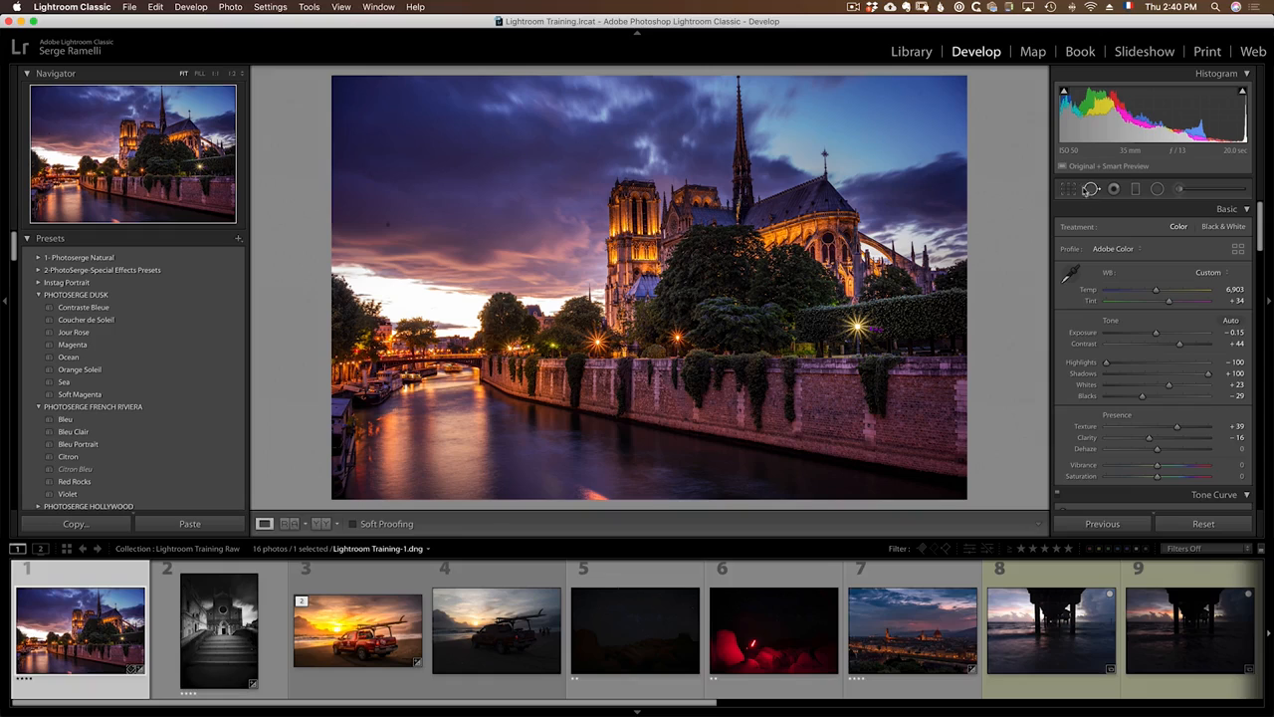
Step: Heal the dark dust spot in the clouds with the Spot Removal tool at size 76
{"action": "left_click", "coordinate": [1090, 189]}
{"action": "scroll", "coordinate": [383, 223], "scroll_direction": "down", "scroll_amount": 1}
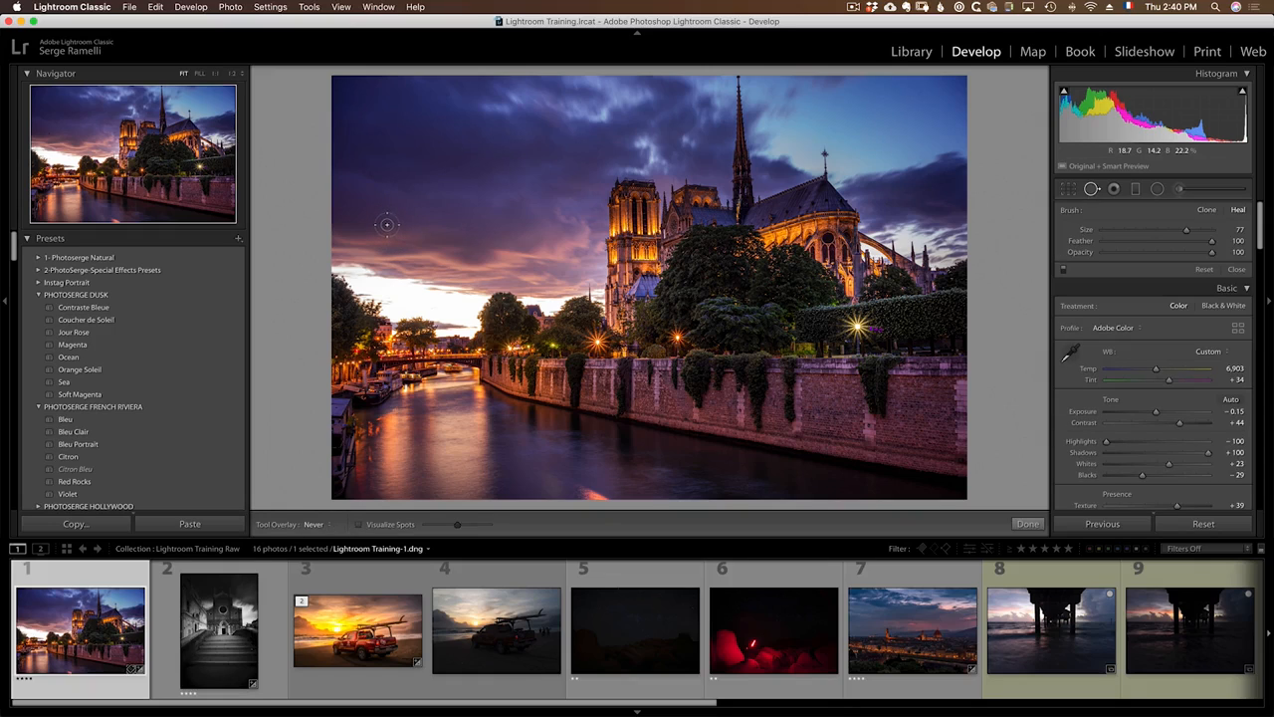
{"action": "left_click", "coordinate": [391, 222]}
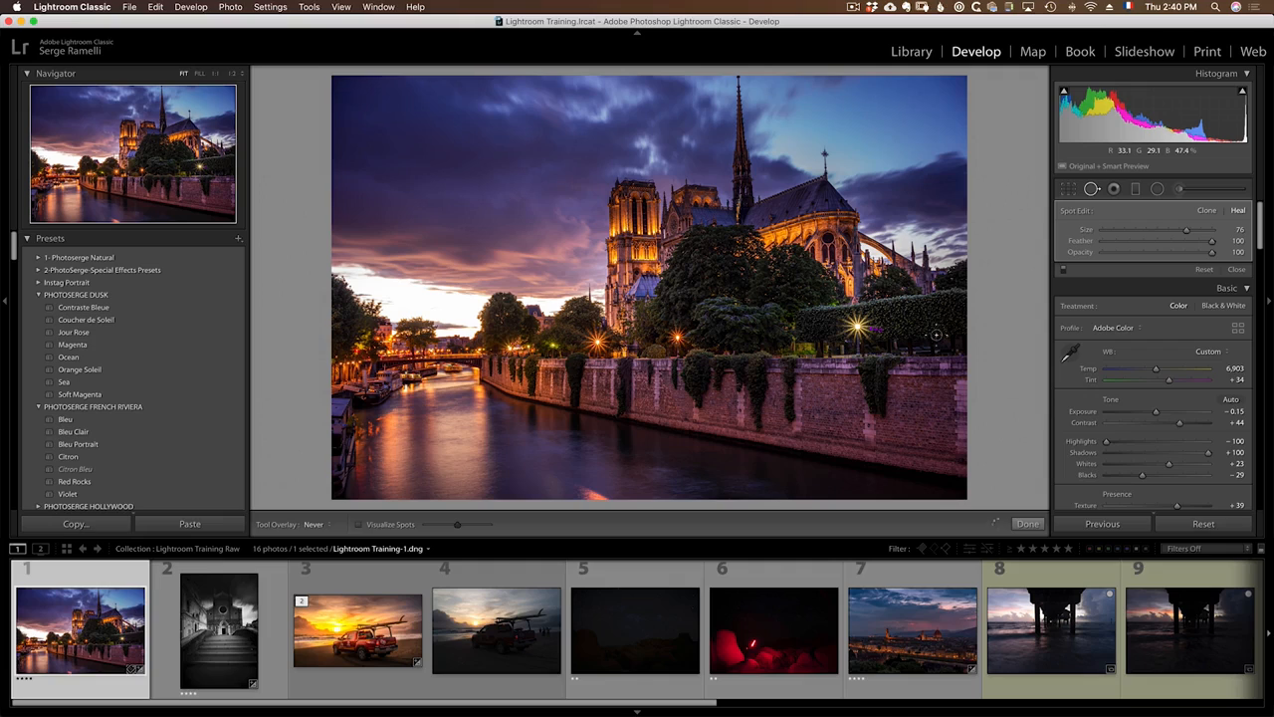
{"action": "left_click", "coordinate": [1028, 524]}
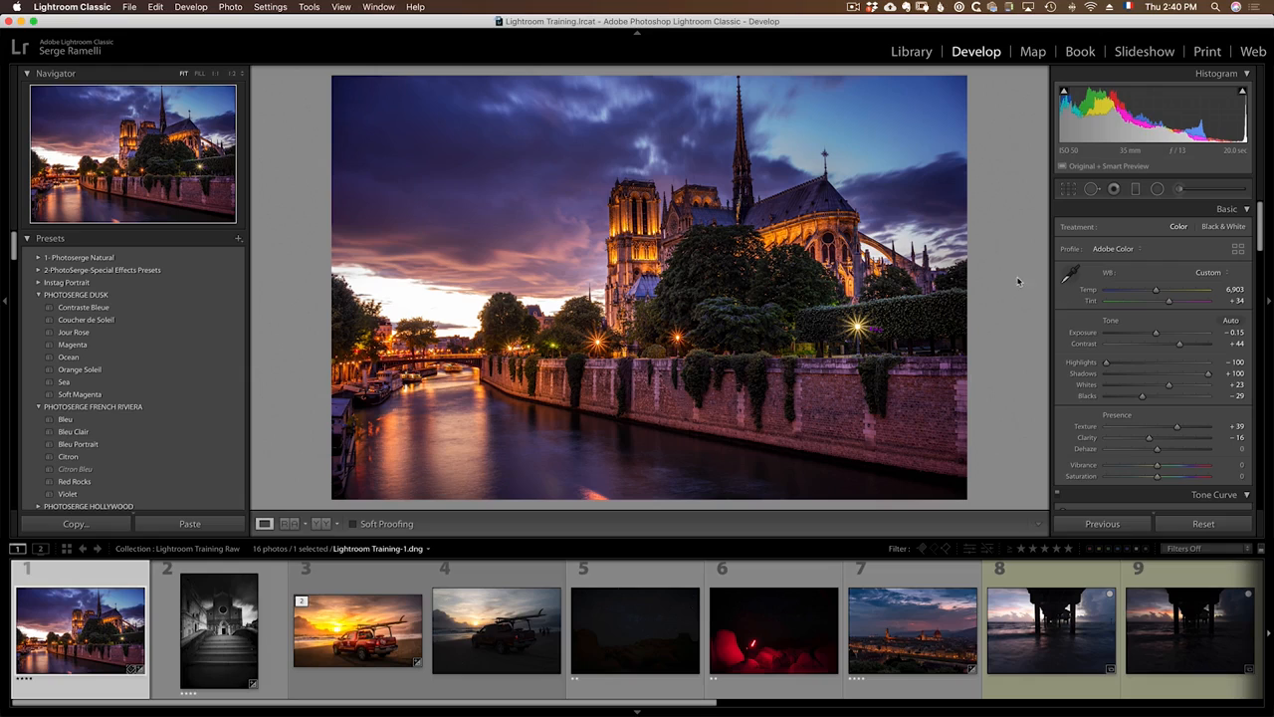
Step: Brighten the clouds using an adjustment brush with Exposure 0.43, size 6.0, feather 100, flow 64 and density 66
{"action": "left_click", "coordinate": [1179, 189]}
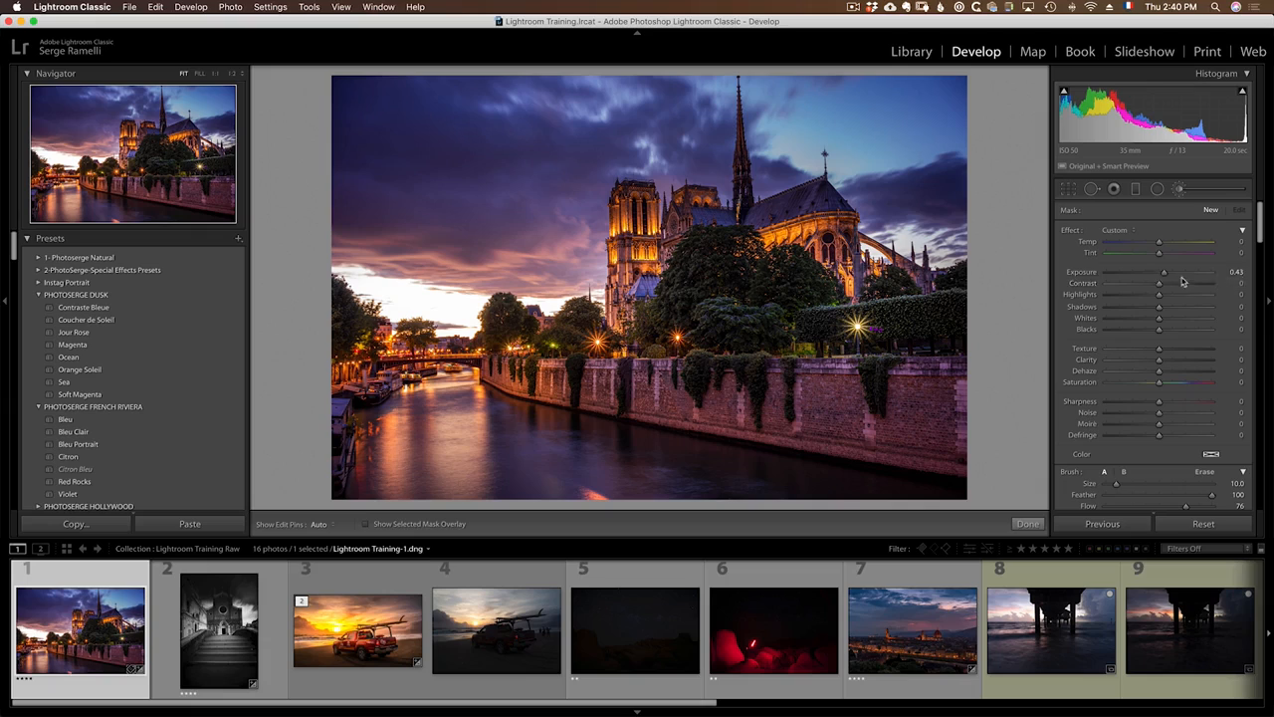
{"action": "scroll", "coordinate": [1186, 464], "scroll_direction": "down", "scroll_amount": 1}
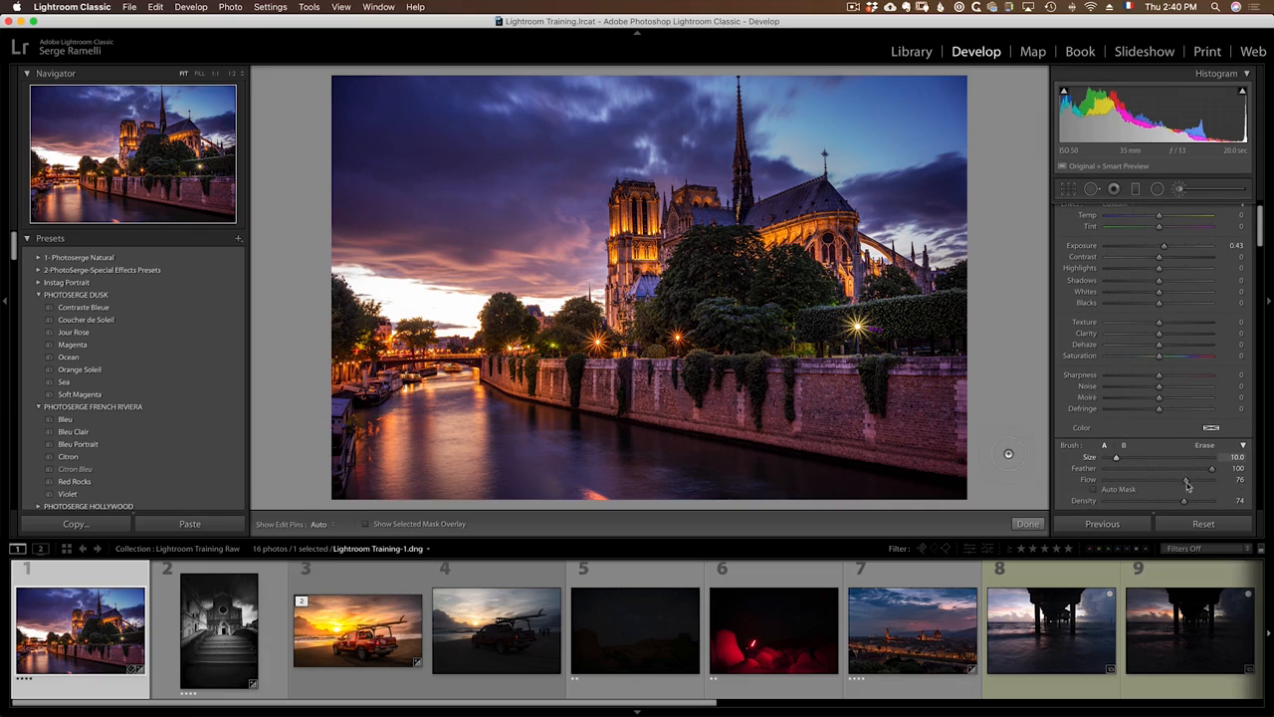
{"action": "left_click_drag", "start_coordinate": [1186, 480], "coordinate": [1172, 481]}
{"action": "scroll", "coordinate": [488, 199], "scroll_direction": "down", "scroll_amount": 4}
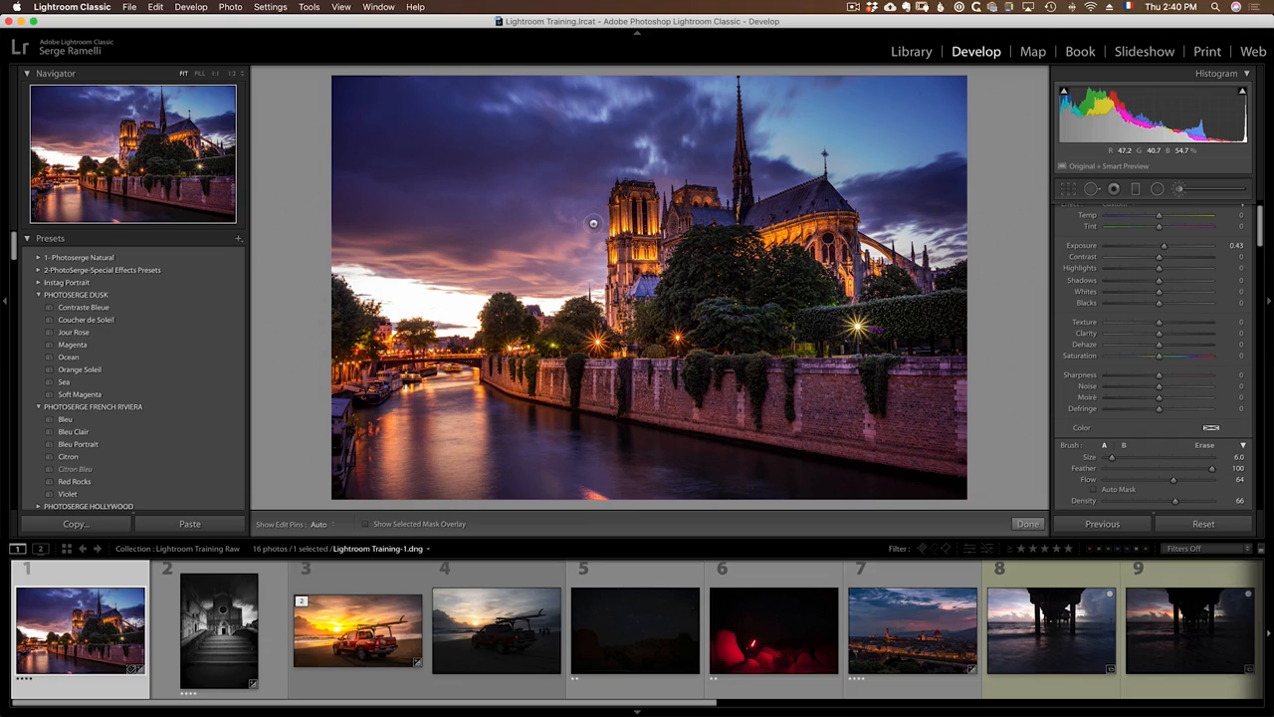
{"action": "key", "text": "h"}
{"action": "key", "text": "h"}
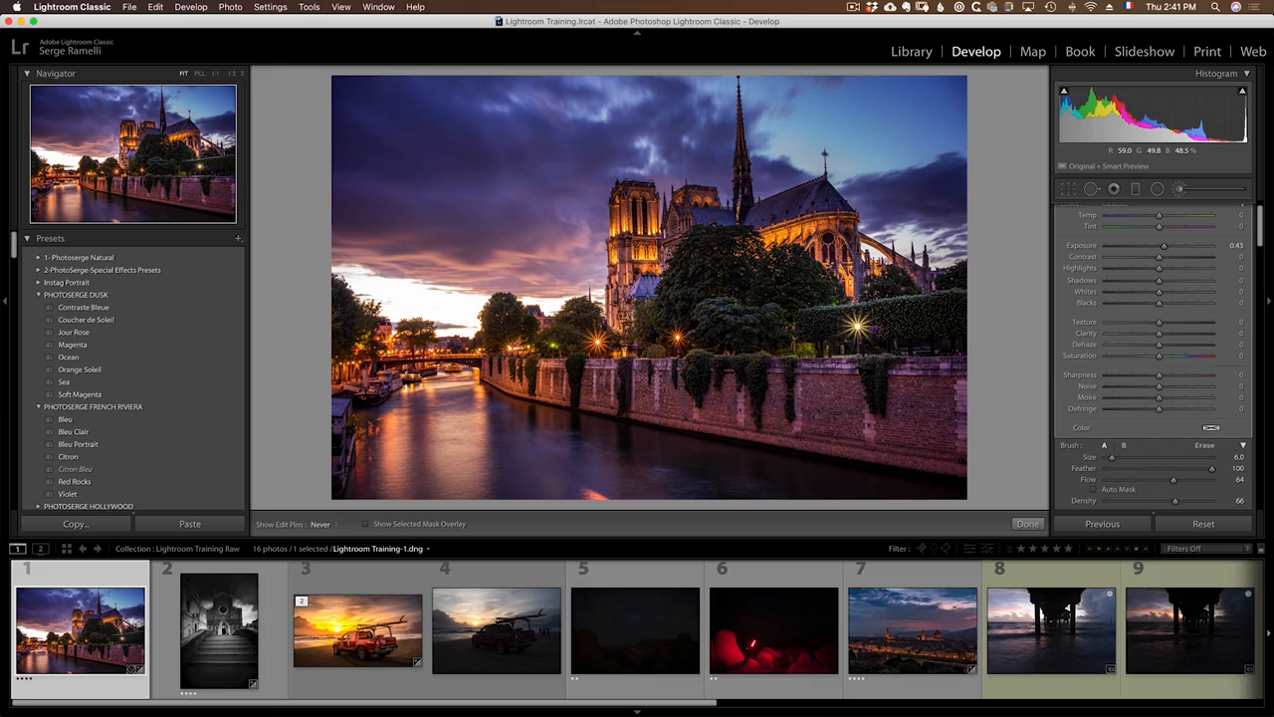
Step: Erase the brush effect from the clouds near the sky's upper-left corner at size 8.0, and review the brush adjustment
{"action": "key", "text": "h"}
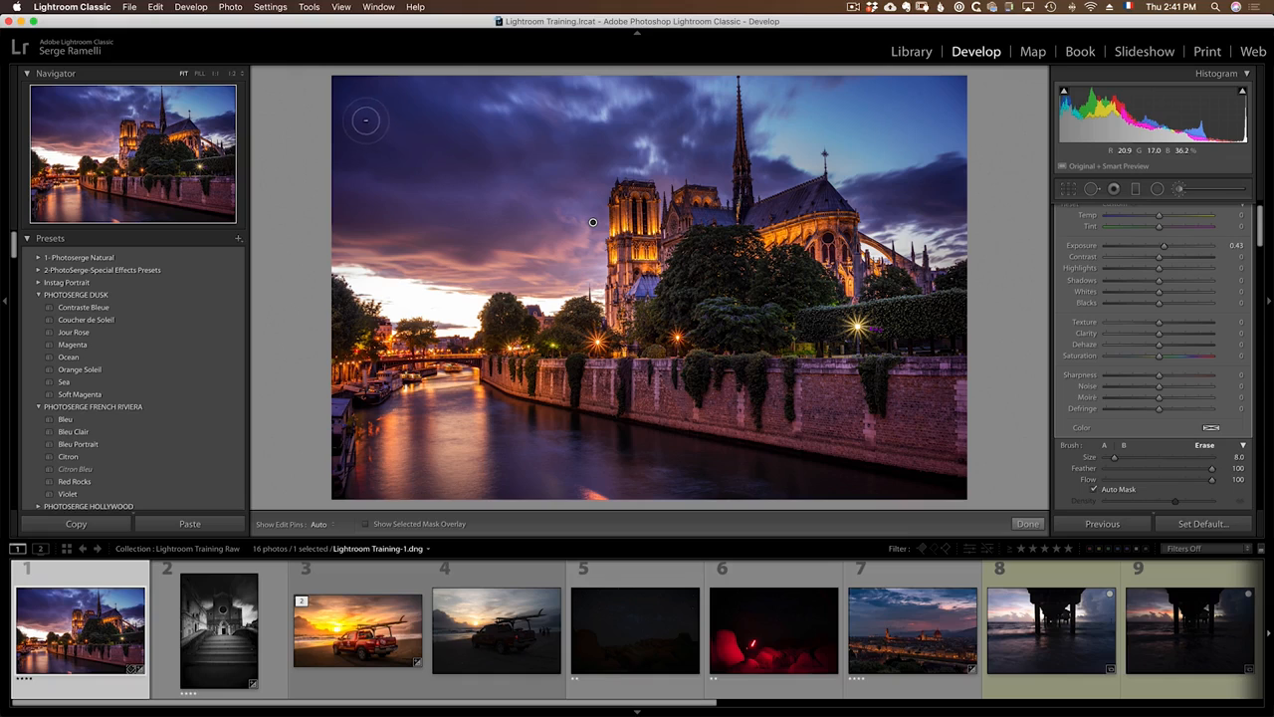
{"action": "key", "text": "alt"}
{"action": "mouse_move", "coordinate": [409, 135]}
{"action": "left_mouse_down"}
{"action": "mouse_move", "coordinate": [453, 162]}
{"action": "mouse_move", "coordinate": [345, 115]}
{"action": "mouse_move", "coordinate": [449, 170]}
{"action": "mouse_move", "coordinate": [402, 145]}
{"action": "left_mouse_up"}
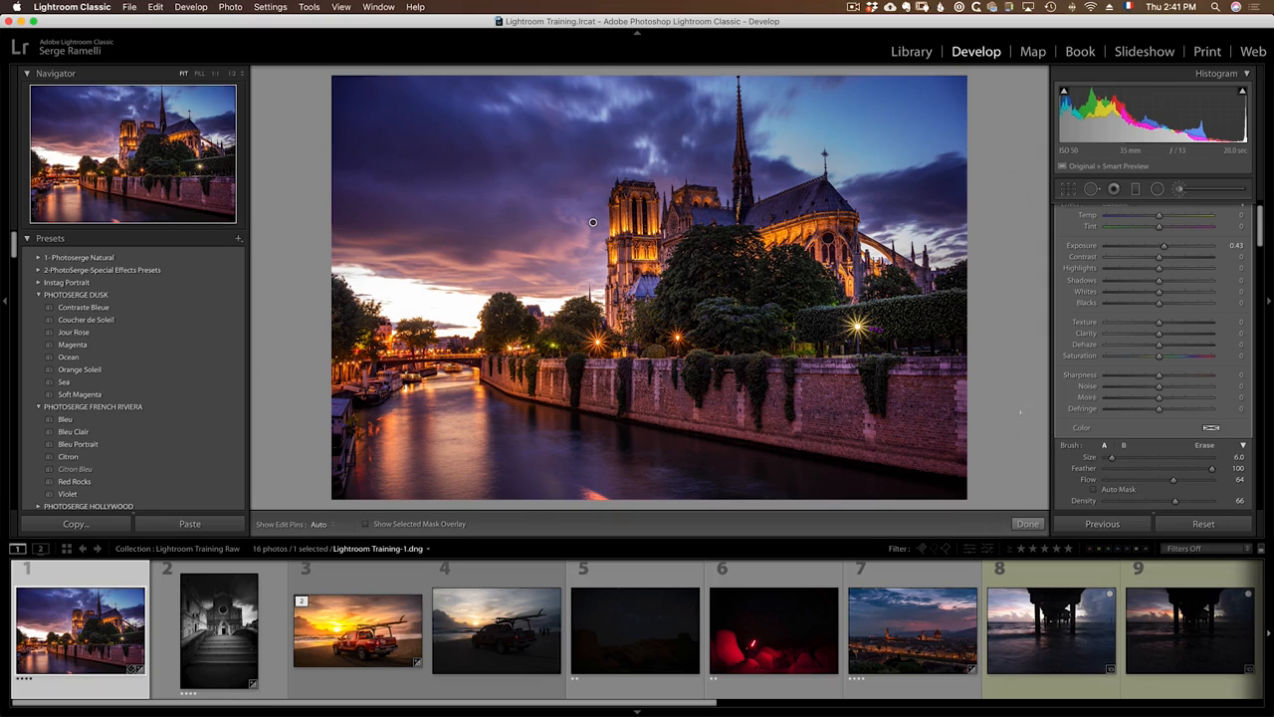
{"action": "scroll", "coordinate": [1120, 460], "scroll_direction": "down", "scroll_amount": 2}
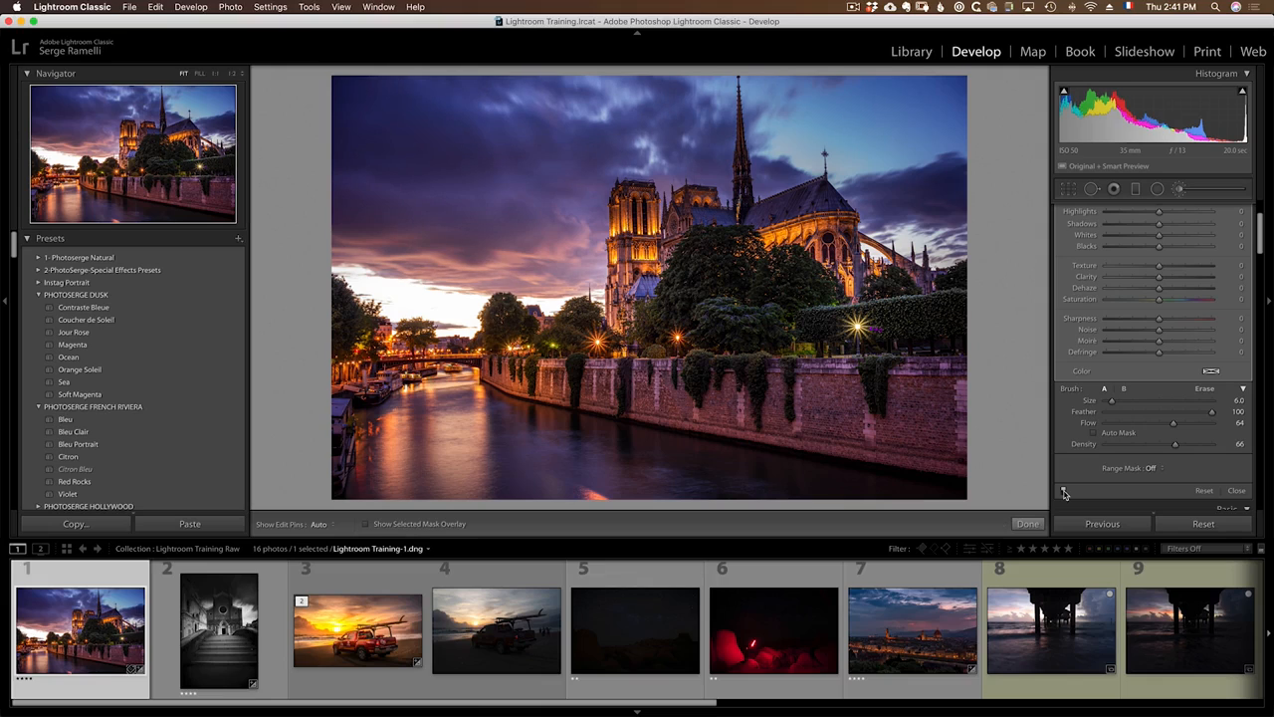
{"action": "scroll", "coordinate": [1172, 317], "scroll_direction": "up", "scroll_amount": 2}
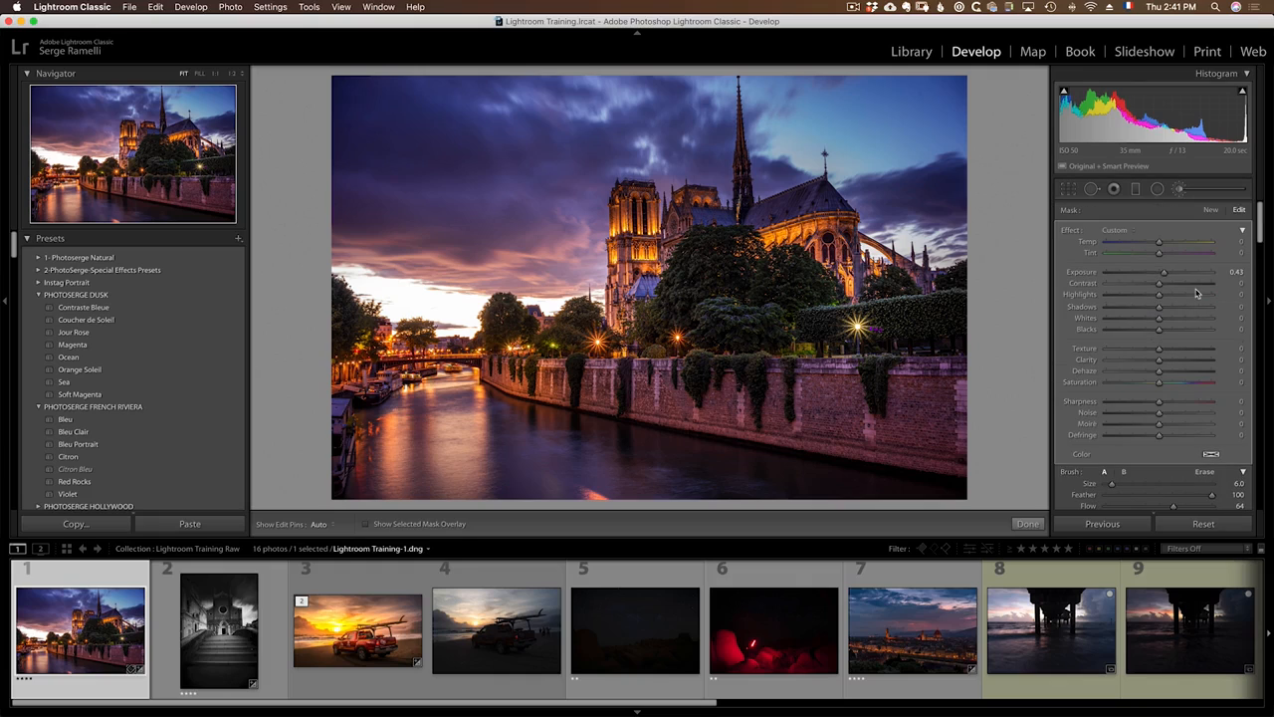
Step: Warm and brighten the river and stone embankment wall with a new adjustment brush at Temp 21, Exposure 0.56 and size 14.0
{"action": "left_click", "coordinate": [1211, 210]}
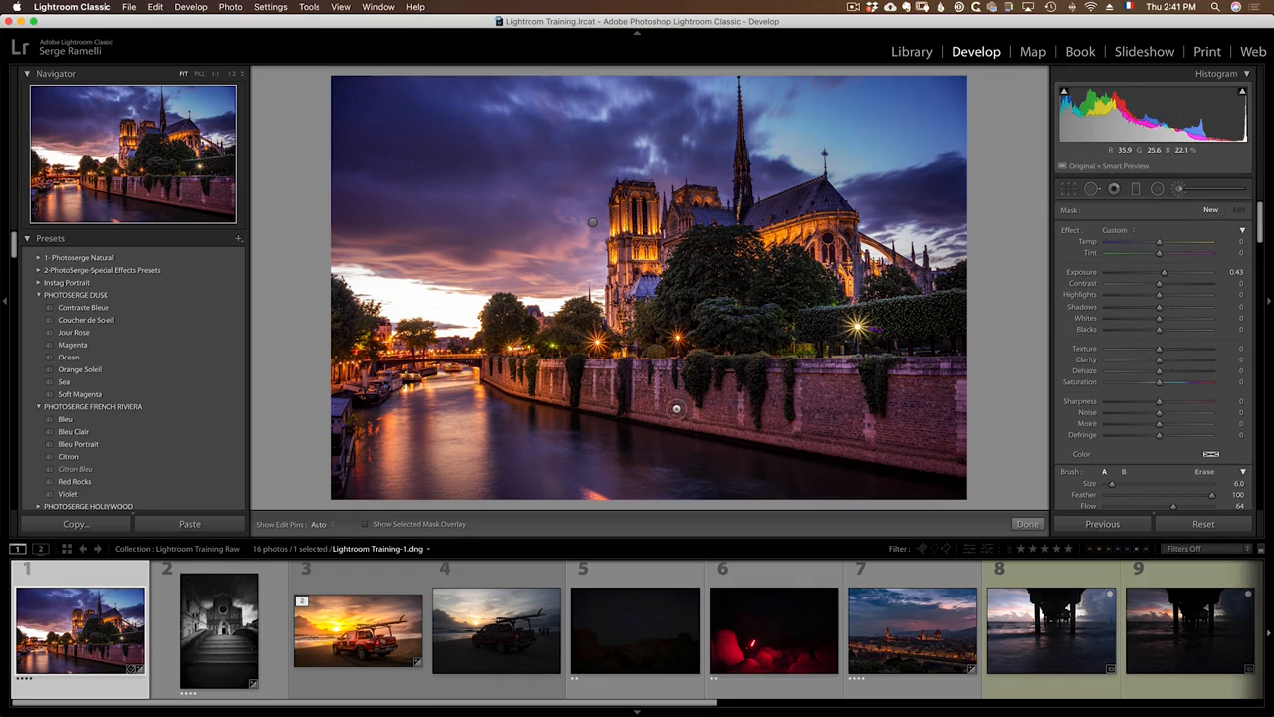
{"action": "scroll", "coordinate": [565, 425], "scroll_direction": "up", "scroll_amount": 3}
{"action": "scroll", "coordinate": [564, 423], "scroll_direction": "up", "scroll_amount": 5}
{"action": "left_click_drag", "start_coordinate": [1165, 276], "coordinate": [1170, 242]}
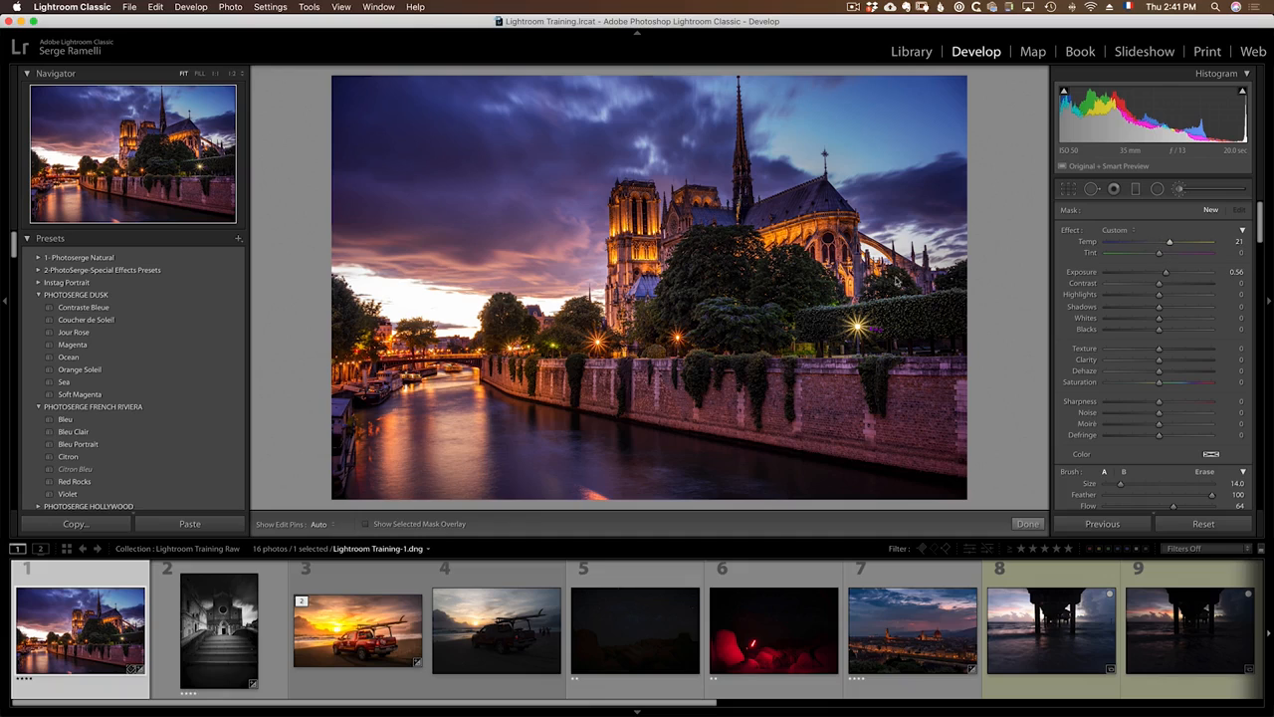
{"action": "key", "text": "h"}
{"action": "mouse_move", "coordinate": [466, 373]}
{"action": "left_mouse_down"}
{"action": "mouse_move", "coordinate": [432, 374]}
{"action": "mouse_move", "coordinate": [597, 363]}
{"action": "mouse_move", "coordinate": [600, 330]}
{"action": "mouse_move", "coordinate": [619, 357]}
{"action": "mouse_move", "coordinate": [677, 340]}
{"action": "mouse_move", "coordinate": [703, 363]}
{"action": "left_mouse_up"}
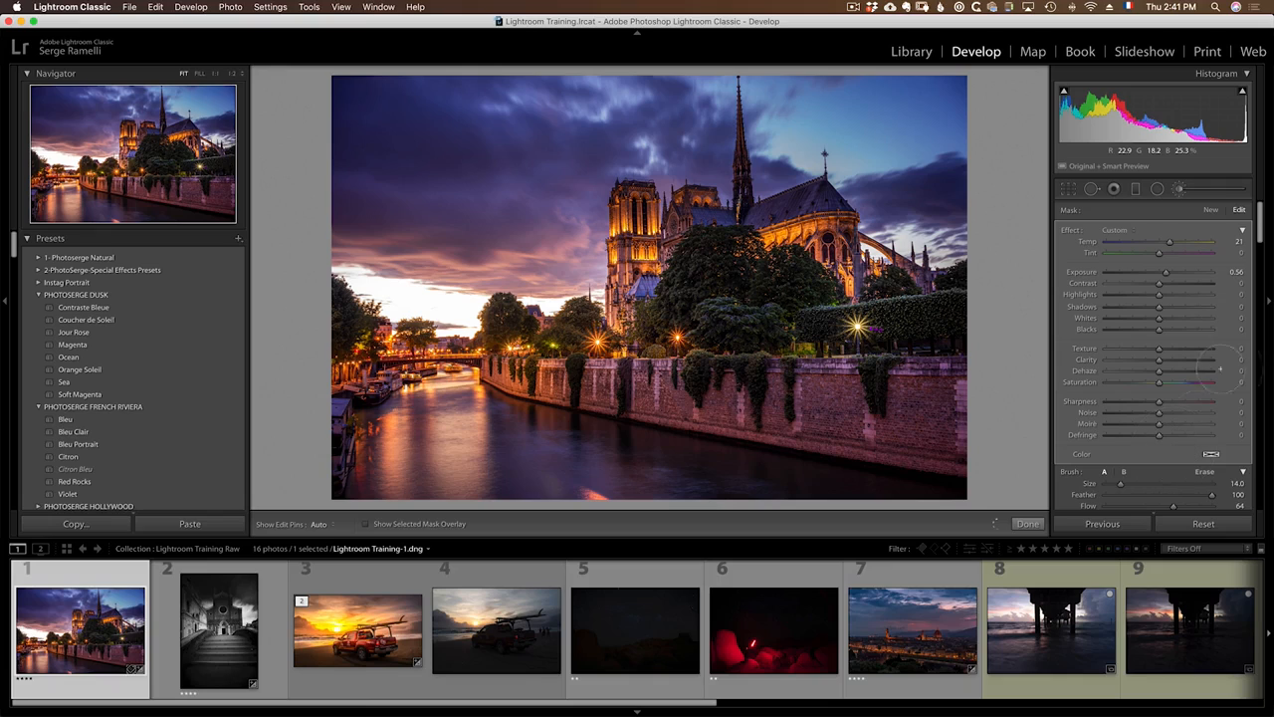
Step: Raise the brush flow to 82 and density to 81, and finish painting the river and the base of the wall at size 11.0
{"action": "scroll", "coordinate": [1221, 315], "scroll_direction": "down", "scroll_amount": 5}
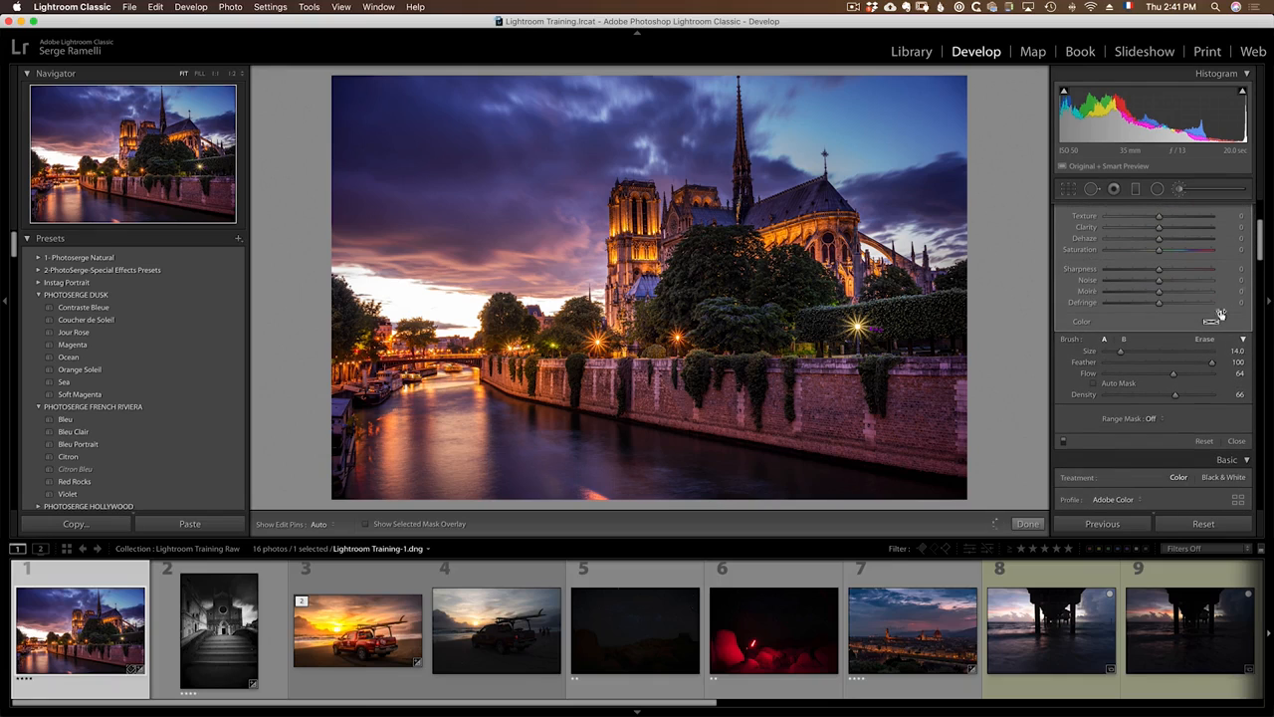
{"action": "left_click", "coordinate": [1192, 373]}
{"action": "left_click", "coordinate": [1191, 394]}
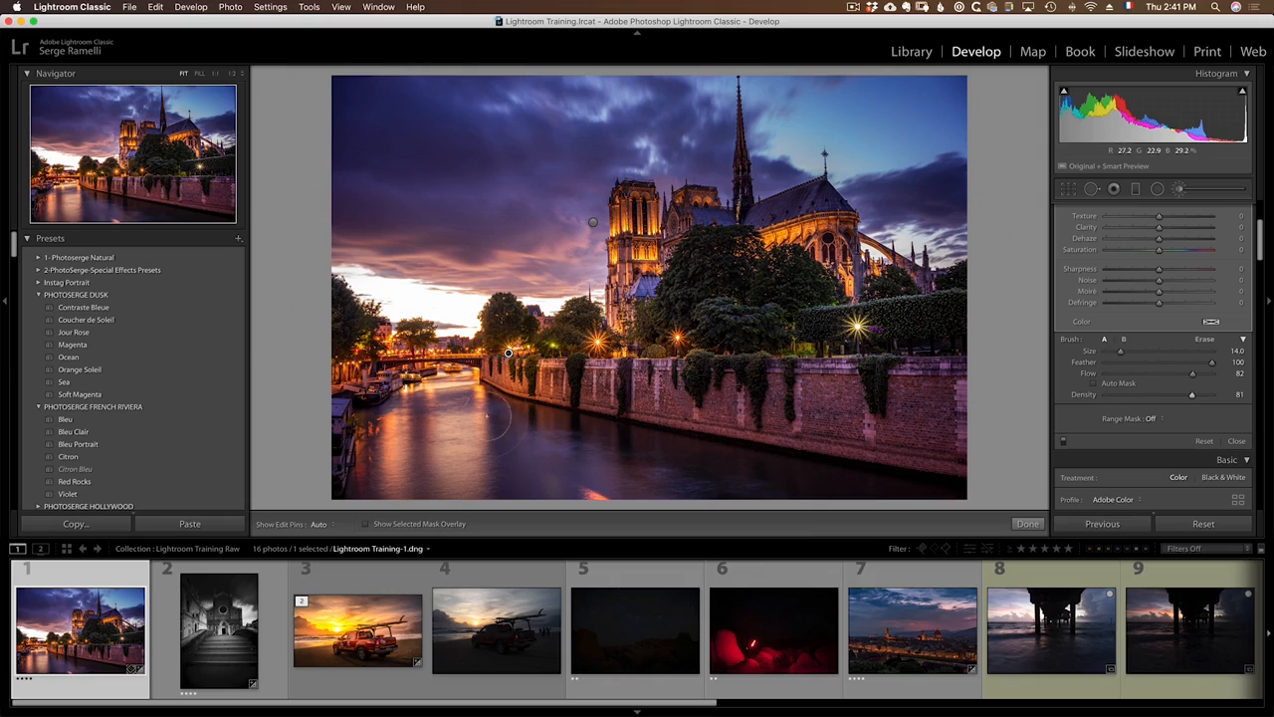
{"action": "key", "text": "h"}
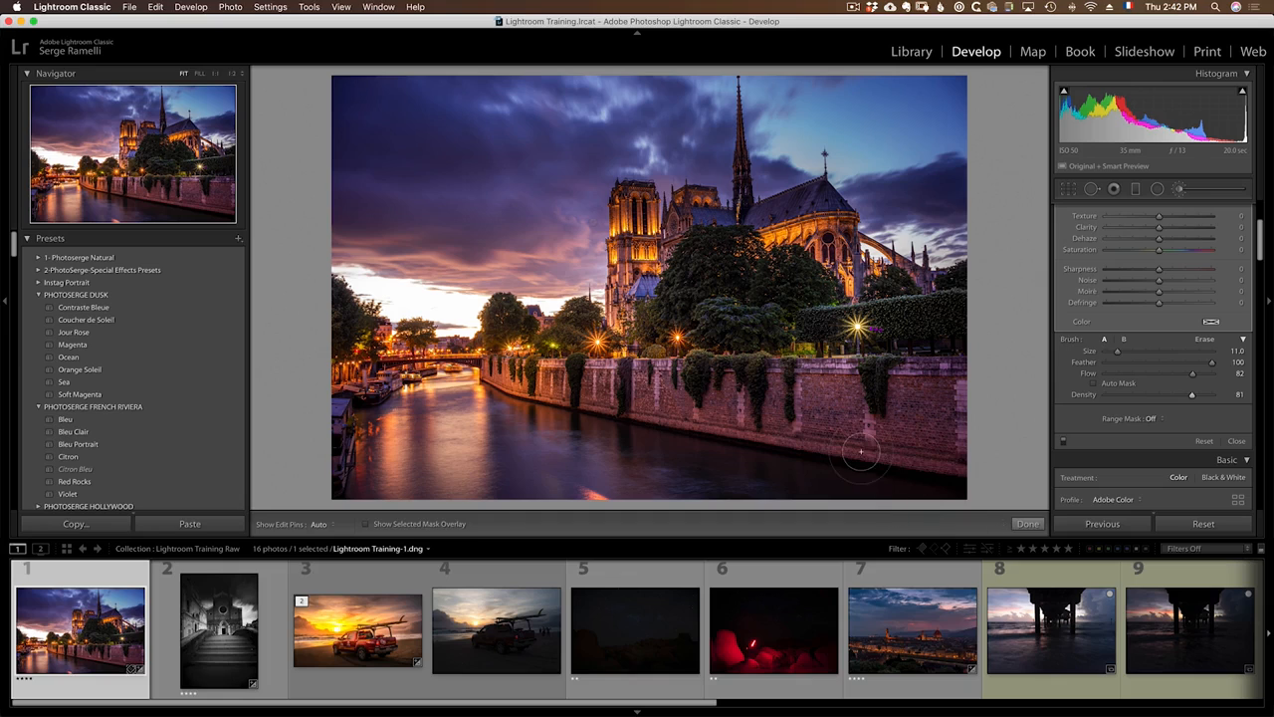
{"action": "left_click", "coordinate": [1027, 524]}
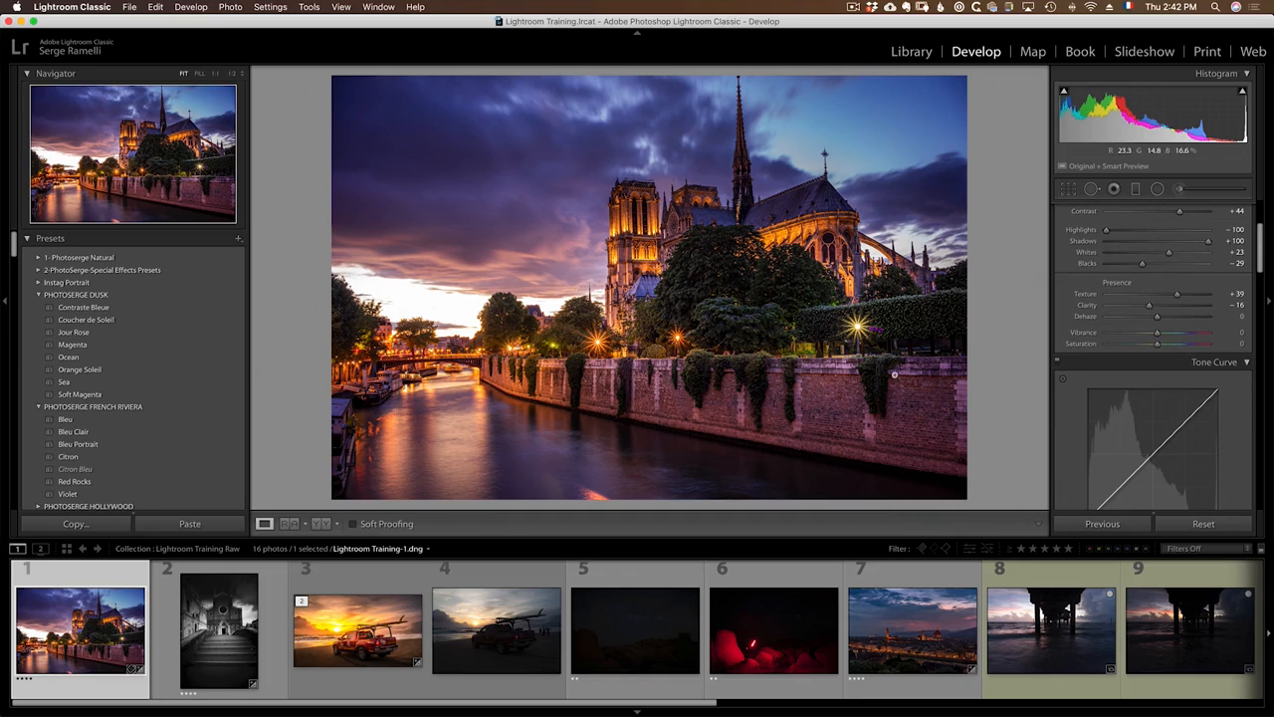
Step: Compare the photo with and without the brush adjustments, and close the adjustment brush
{"action": "left_click", "coordinate": [1179, 188]}
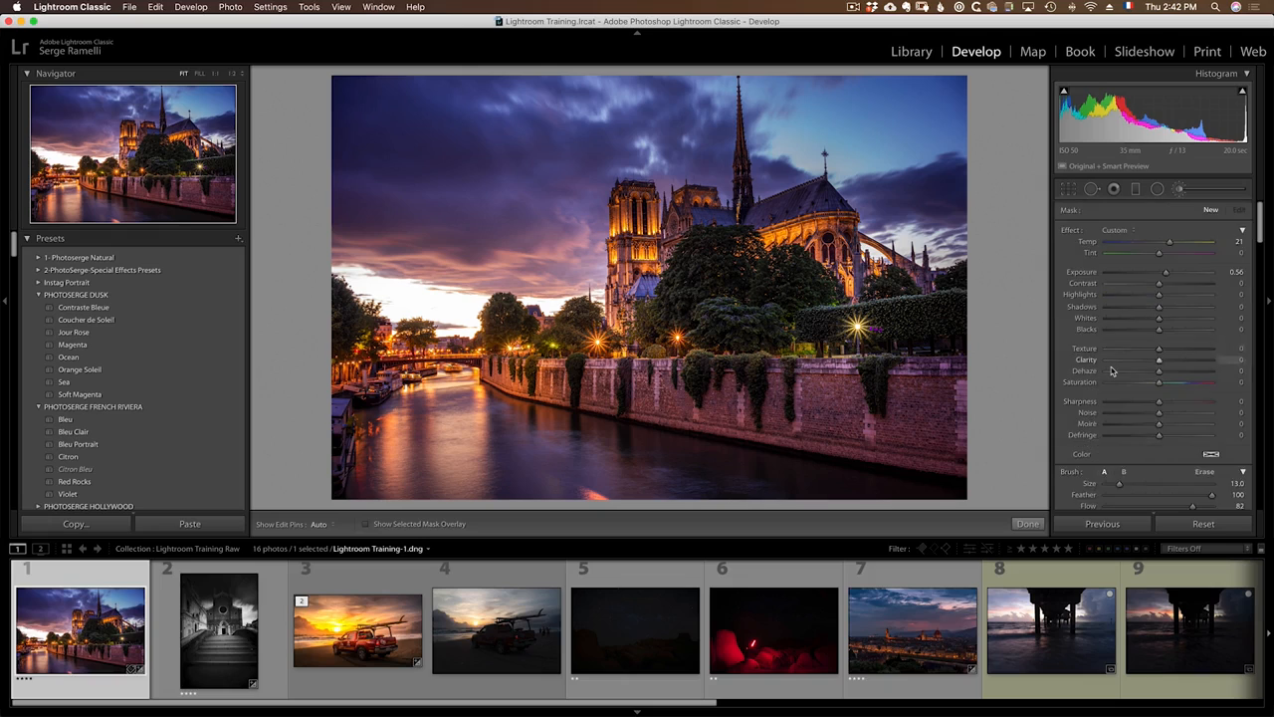
{"action": "scroll", "coordinate": [1112, 371], "scroll_direction": "down", "scroll_amount": 5}
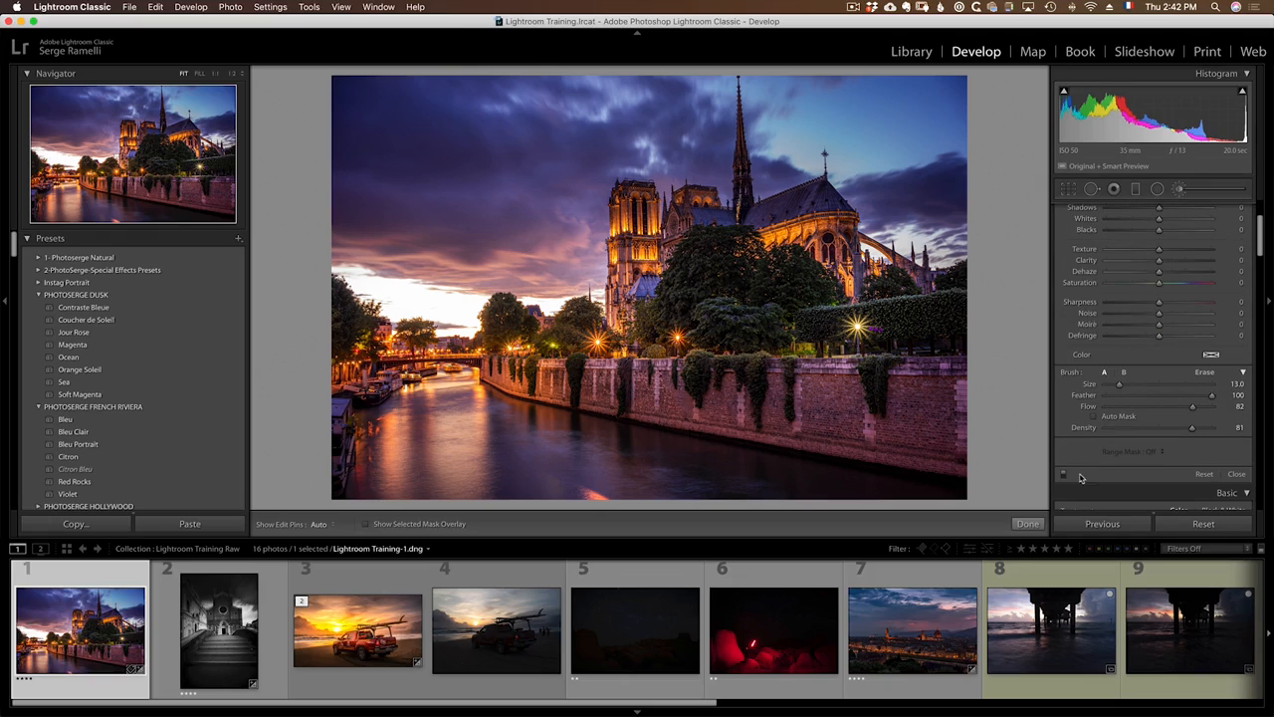
{"action": "left_click", "coordinate": [1063, 475]}
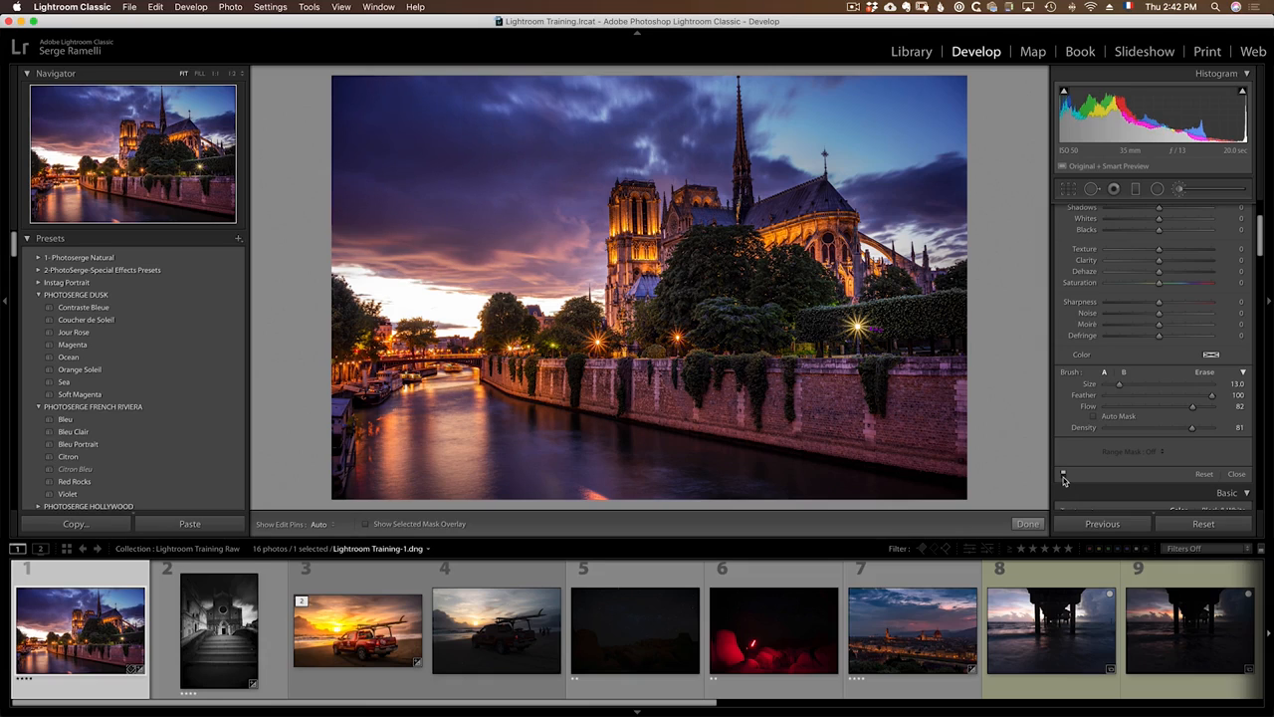
{"action": "left_click", "coordinate": [1024, 523]}
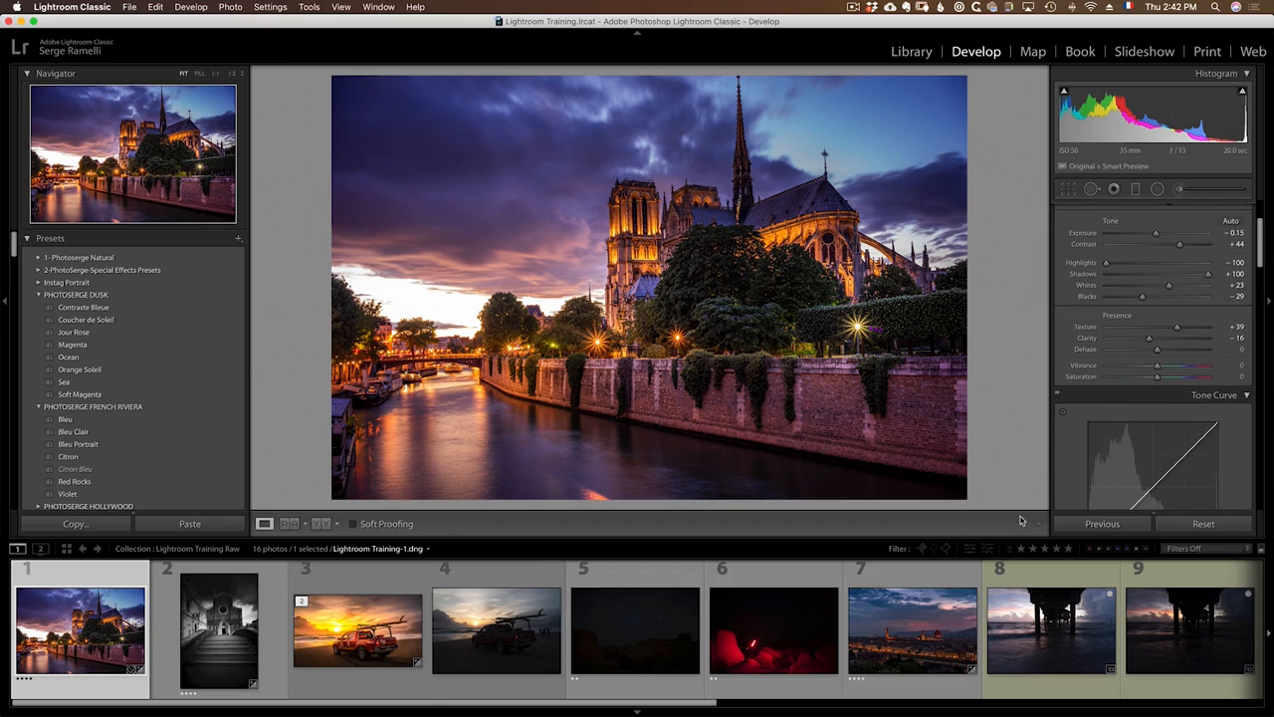